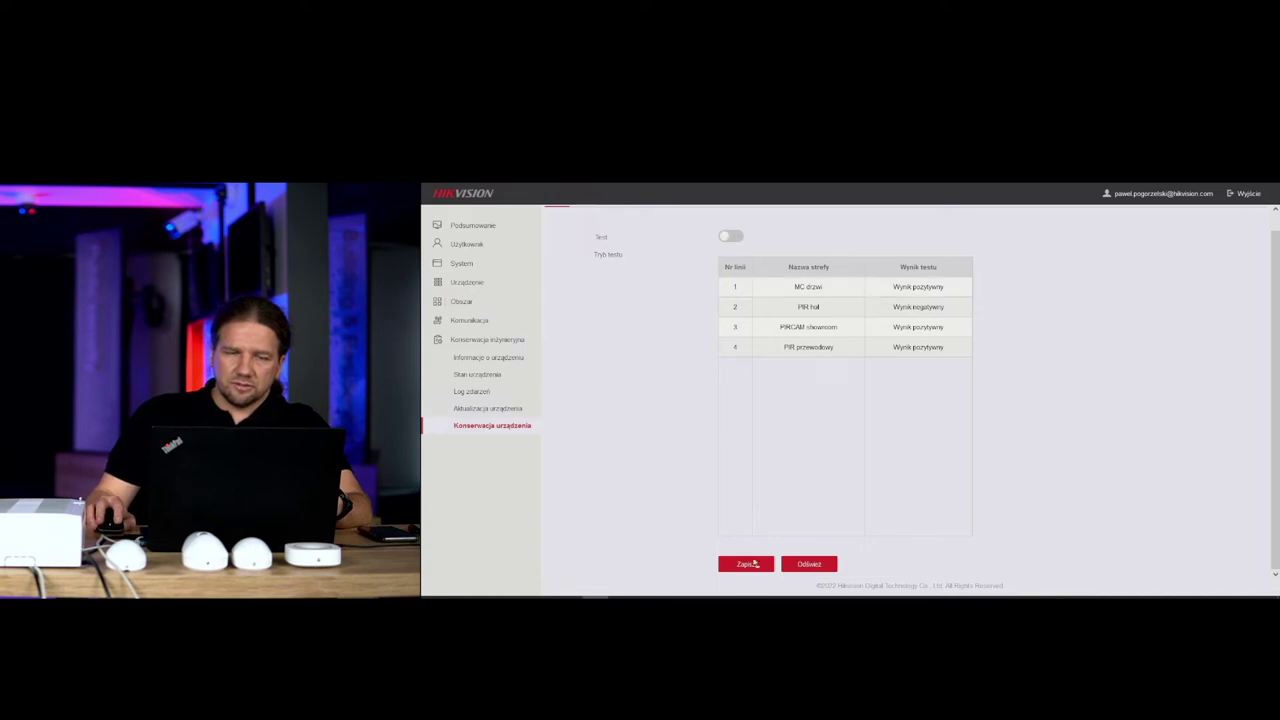
Save the zone test with testing switched off and open the device's system maintenance settings
{"action": "left_click", "coordinate": [742, 564]}
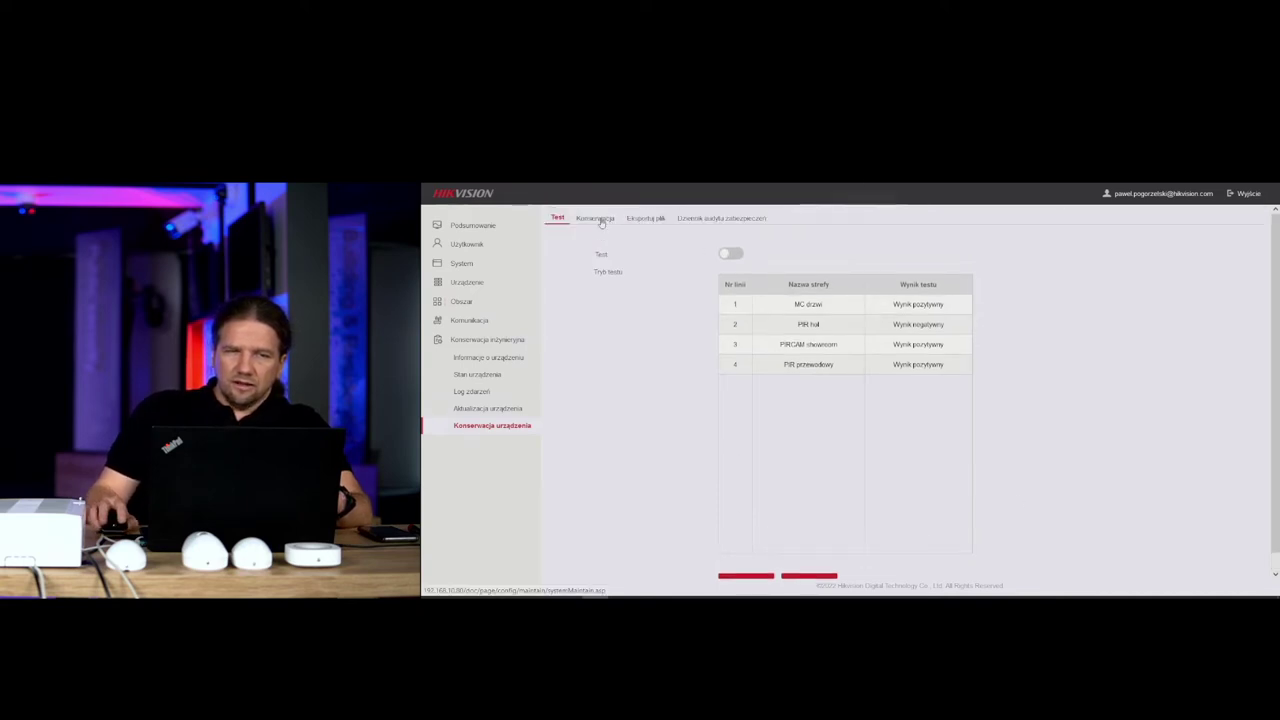
{"action": "left_click", "coordinate": [596, 218]}
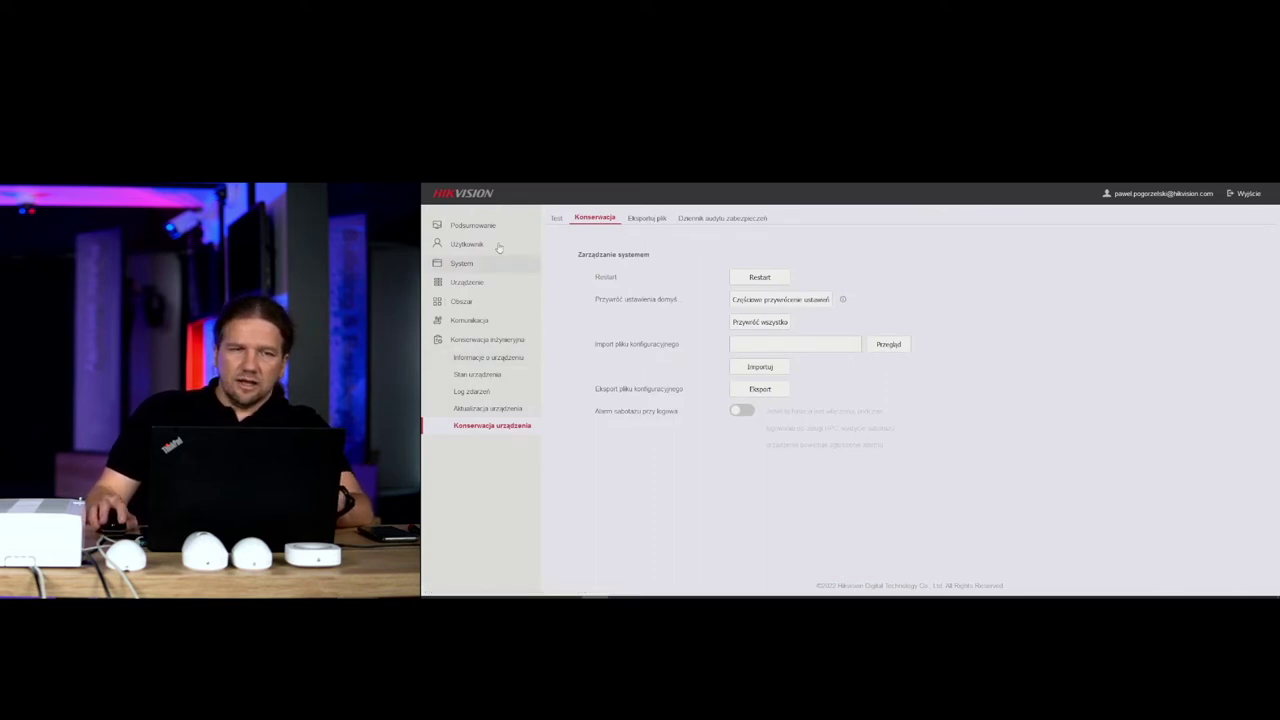
View the system overview, and open the alarm receiving center (ARC) communication settings
{"action": "left_click", "coordinate": [484, 226]}
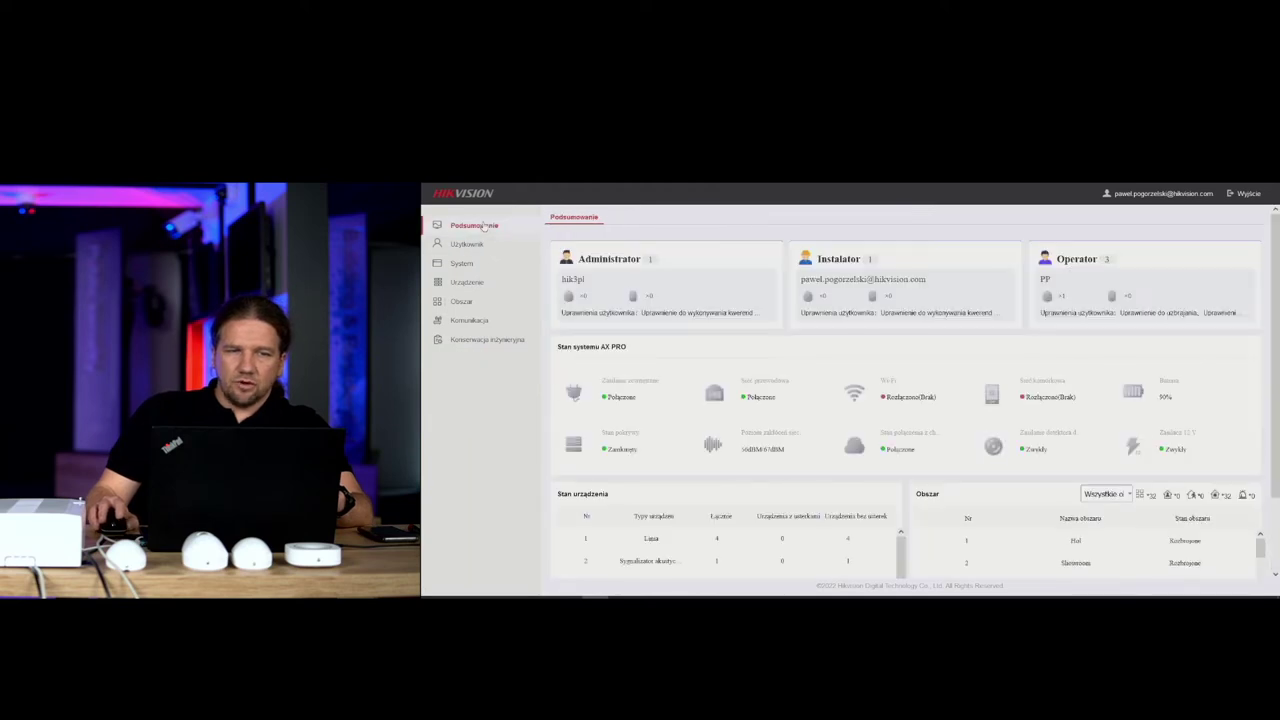
{"action": "left_click", "coordinate": [472, 320]}
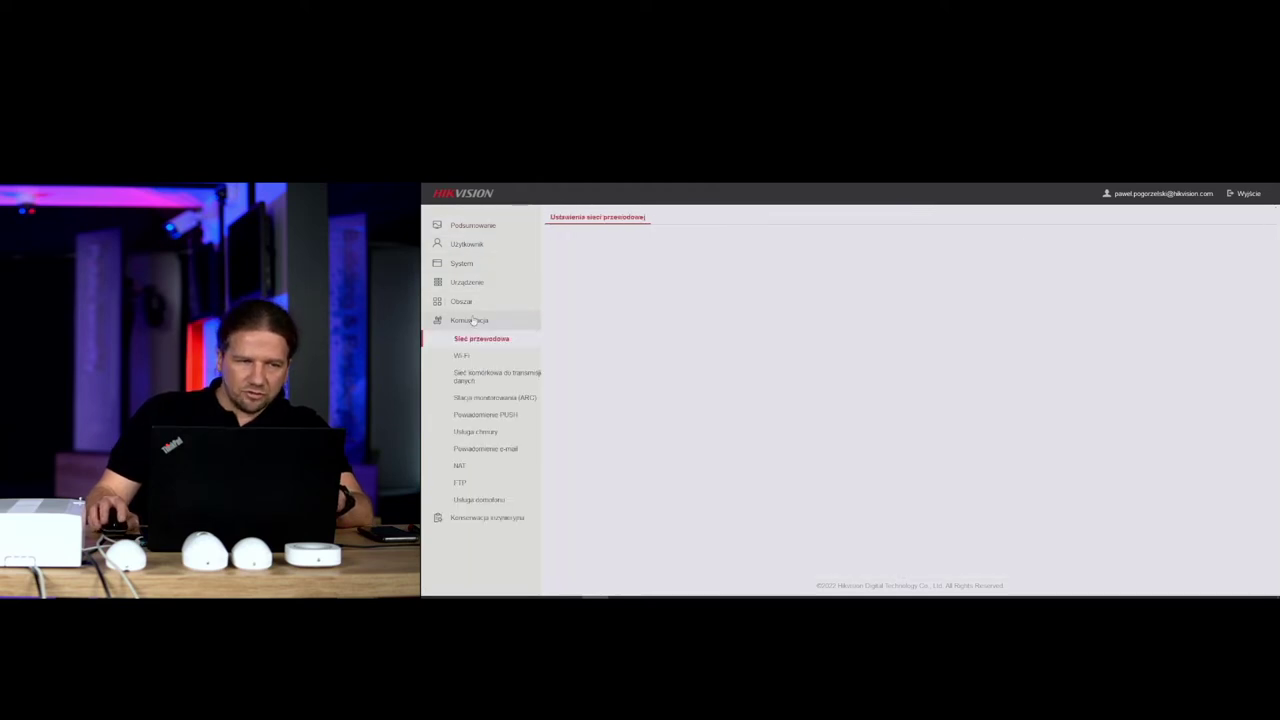
{"action": "left_click", "coordinate": [494, 398]}
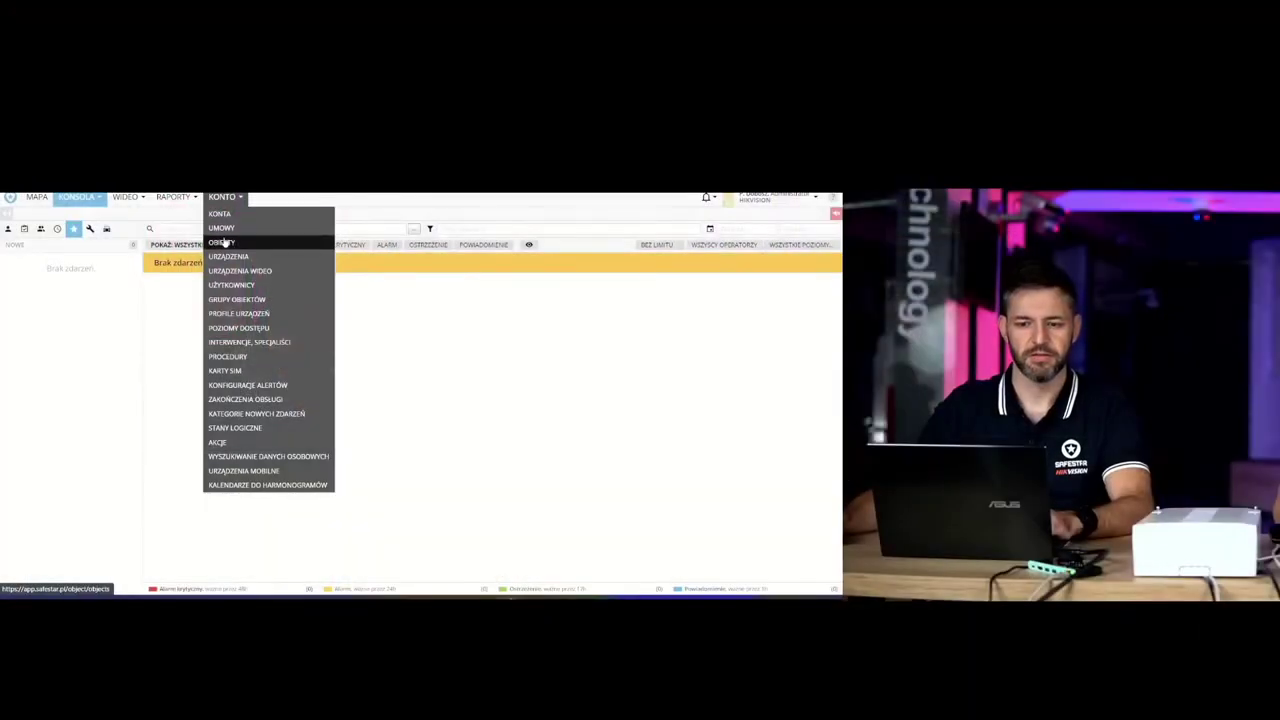
Switch to SafeStar and open the Biuro Hikvision object from the account's object list
{"action": "left_click", "coordinate": [224, 241]}
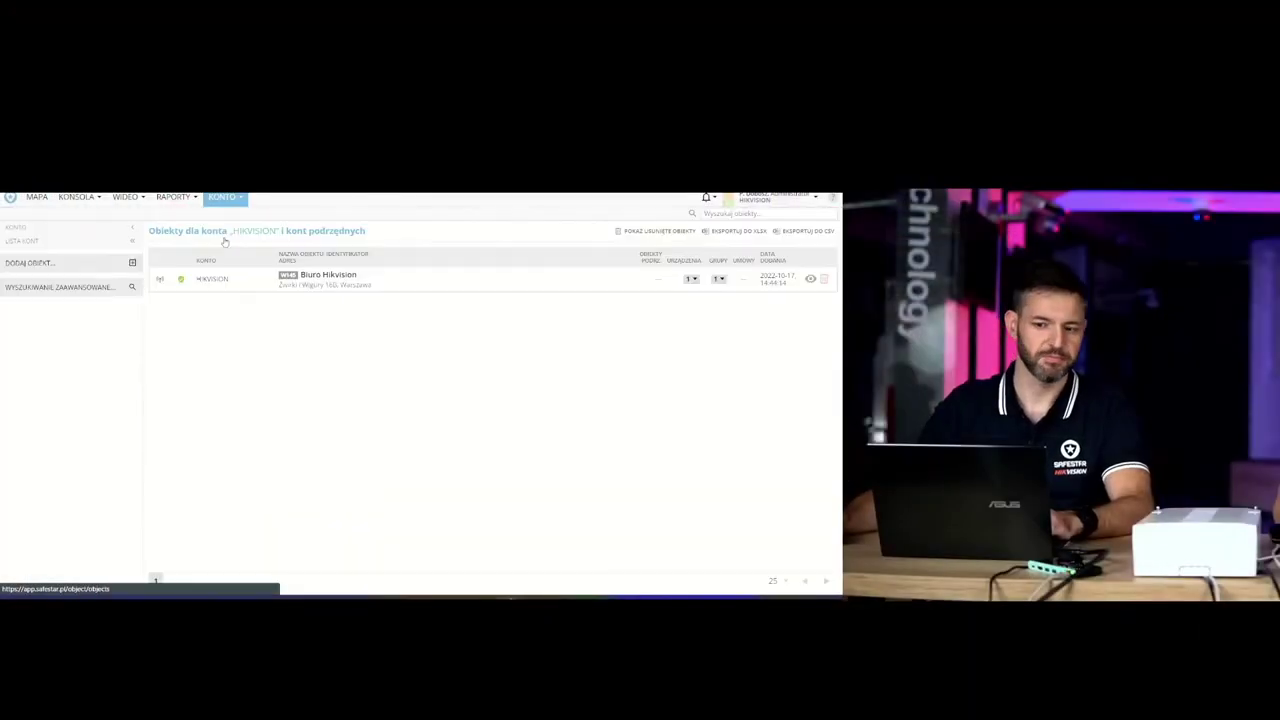
{"action": "left_click", "coordinate": [330, 285]}
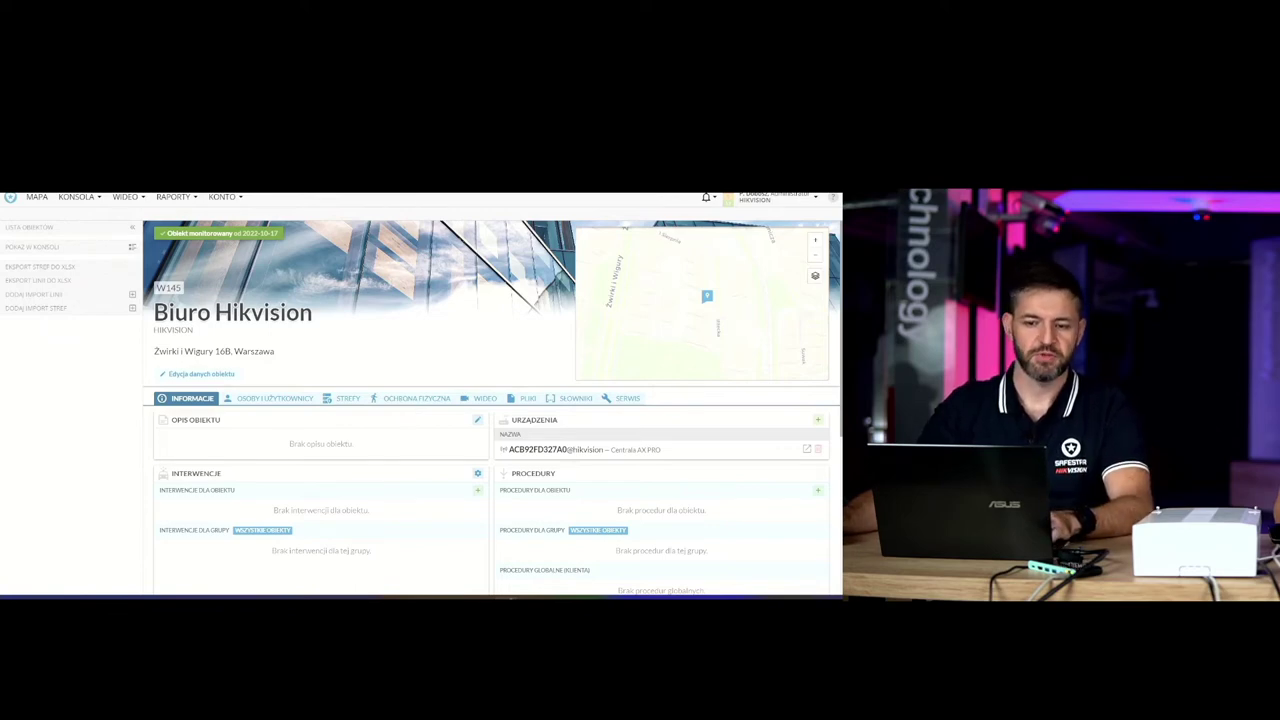
Open the details of the HIKVISION account's alarm panel from the device list
{"action": "left_click", "coordinate": [222, 197]}
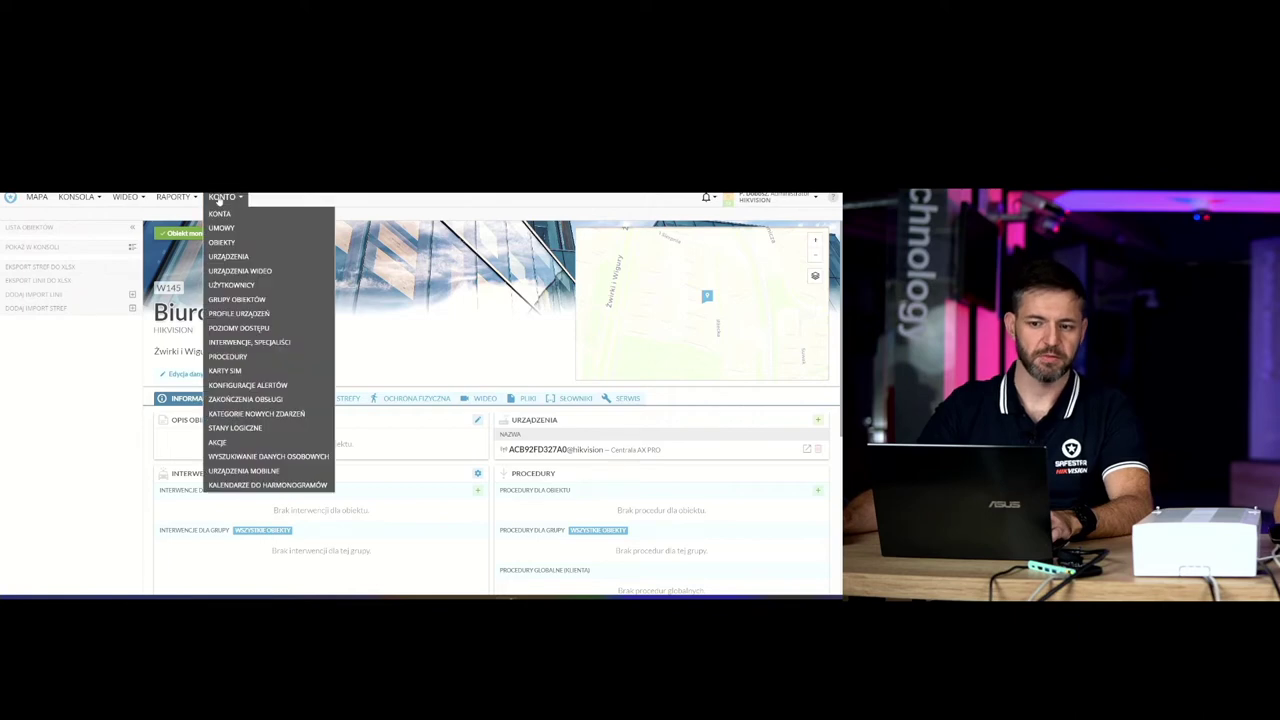
{"action": "left_click", "coordinate": [236, 258]}
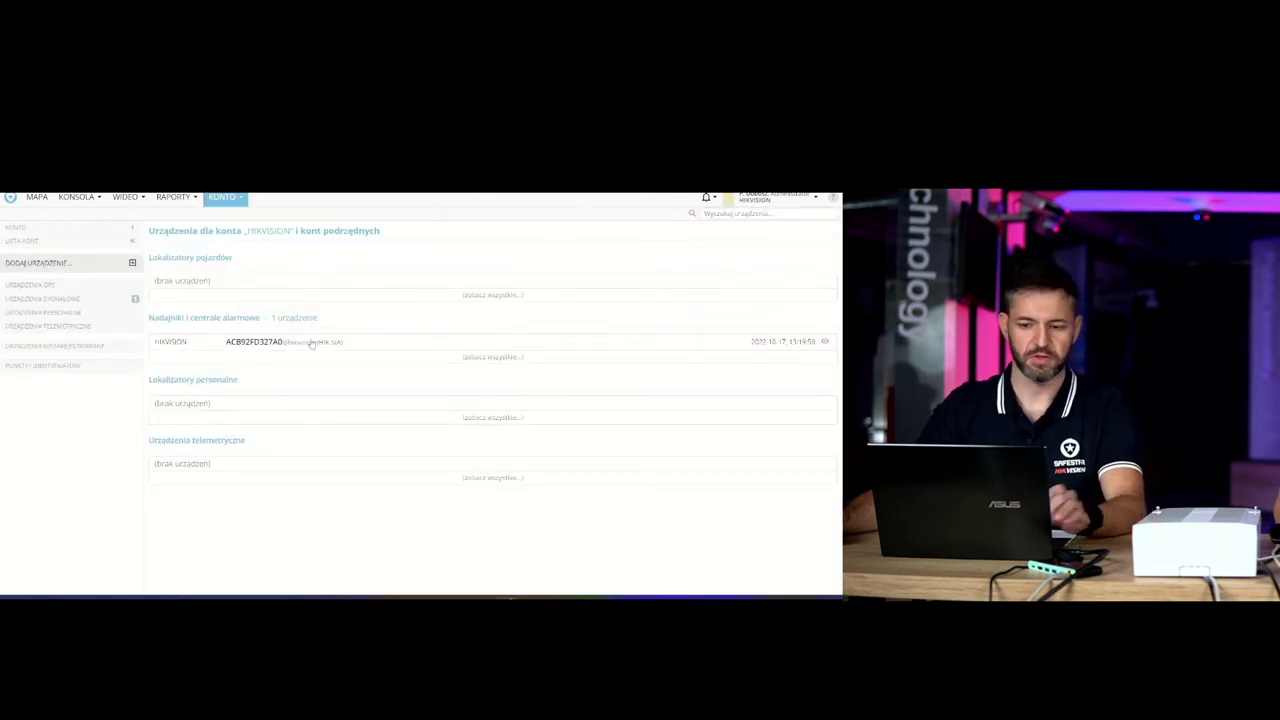
{"action": "left_click", "coordinate": [266, 343]}
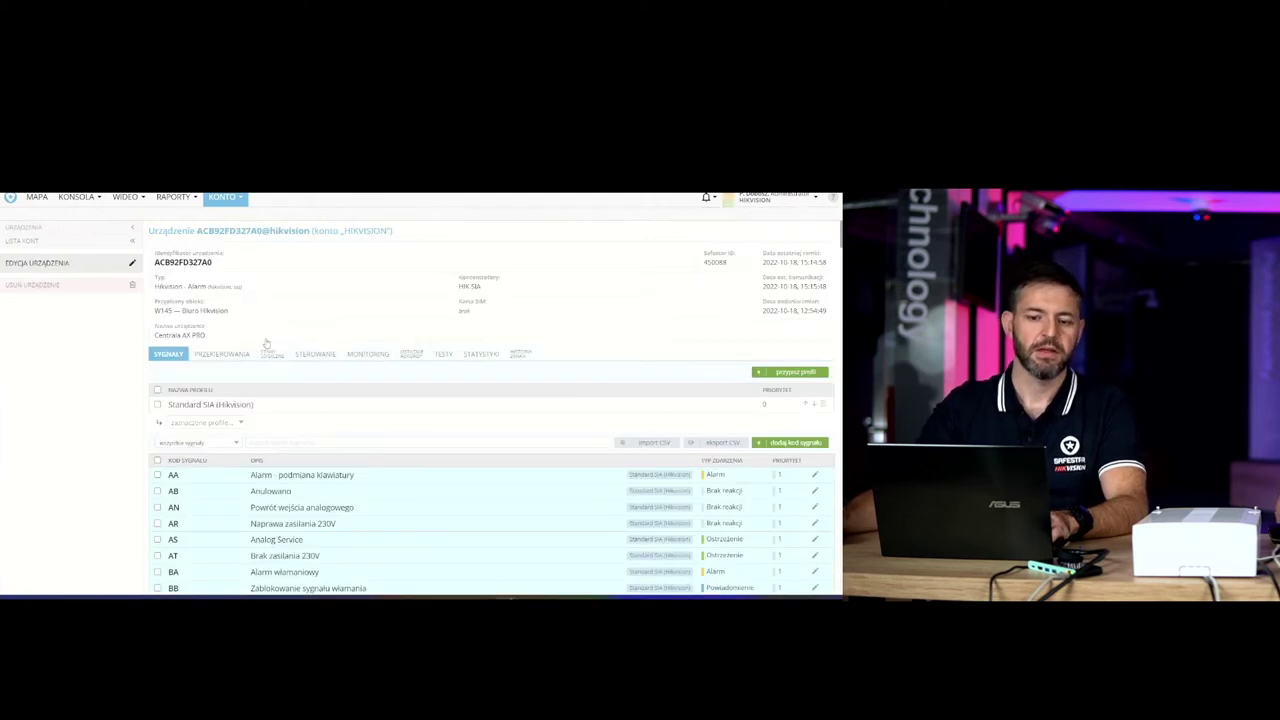
Open the alarm panel for editing and choose Hikvision - Alarm as its device type
{"action": "left_click", "coordinate": [131, 264]}
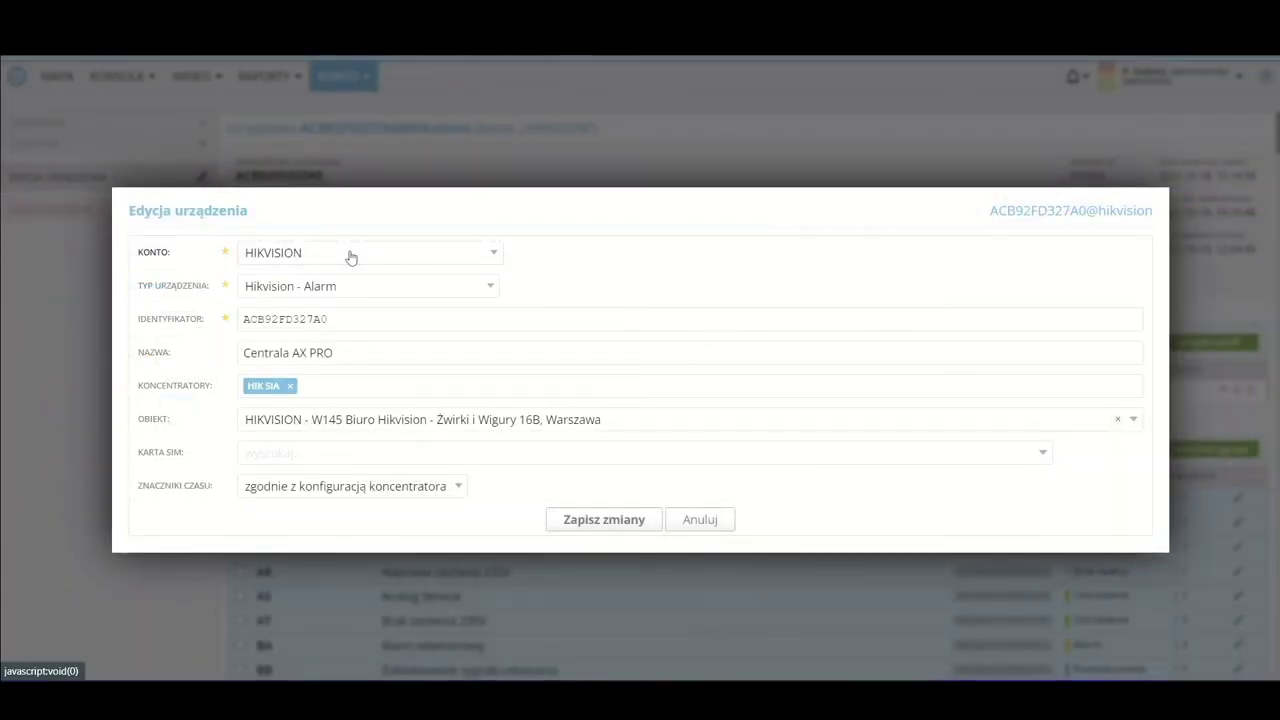
{"action": "left_click", "coordinate": [371, 293]}
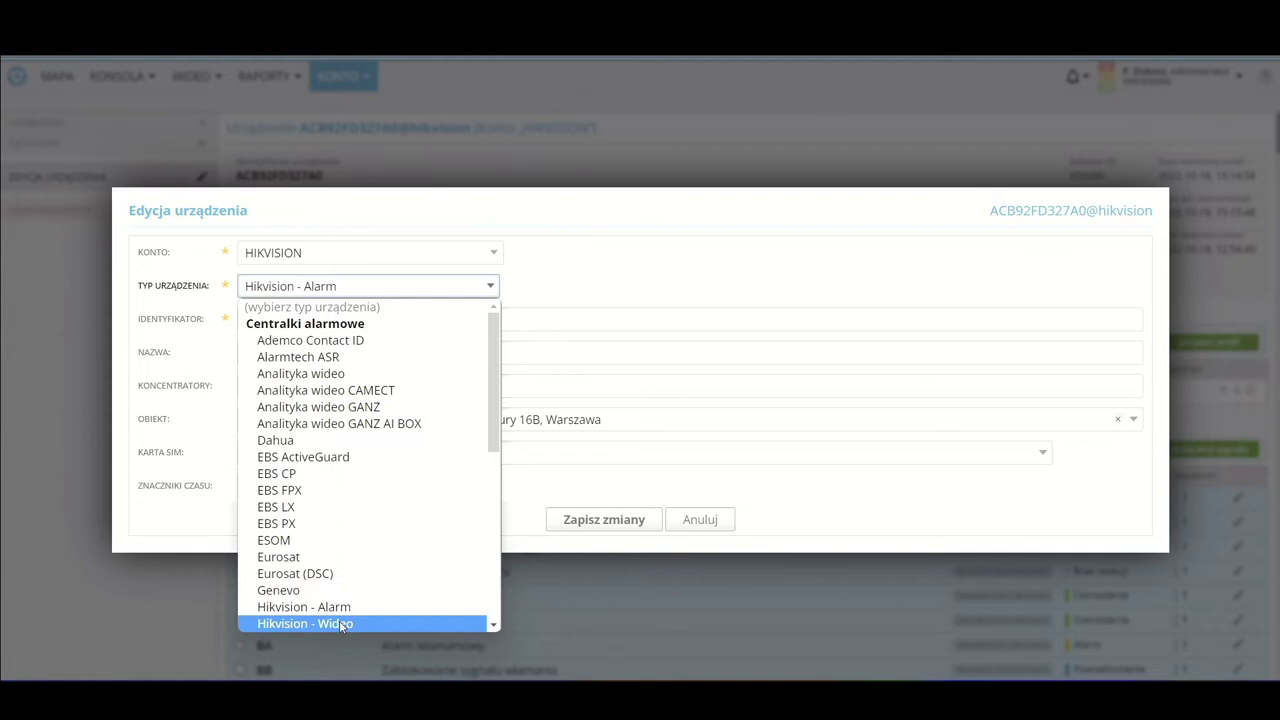
{"action": "left_click", "coordinate": [300, 607]}
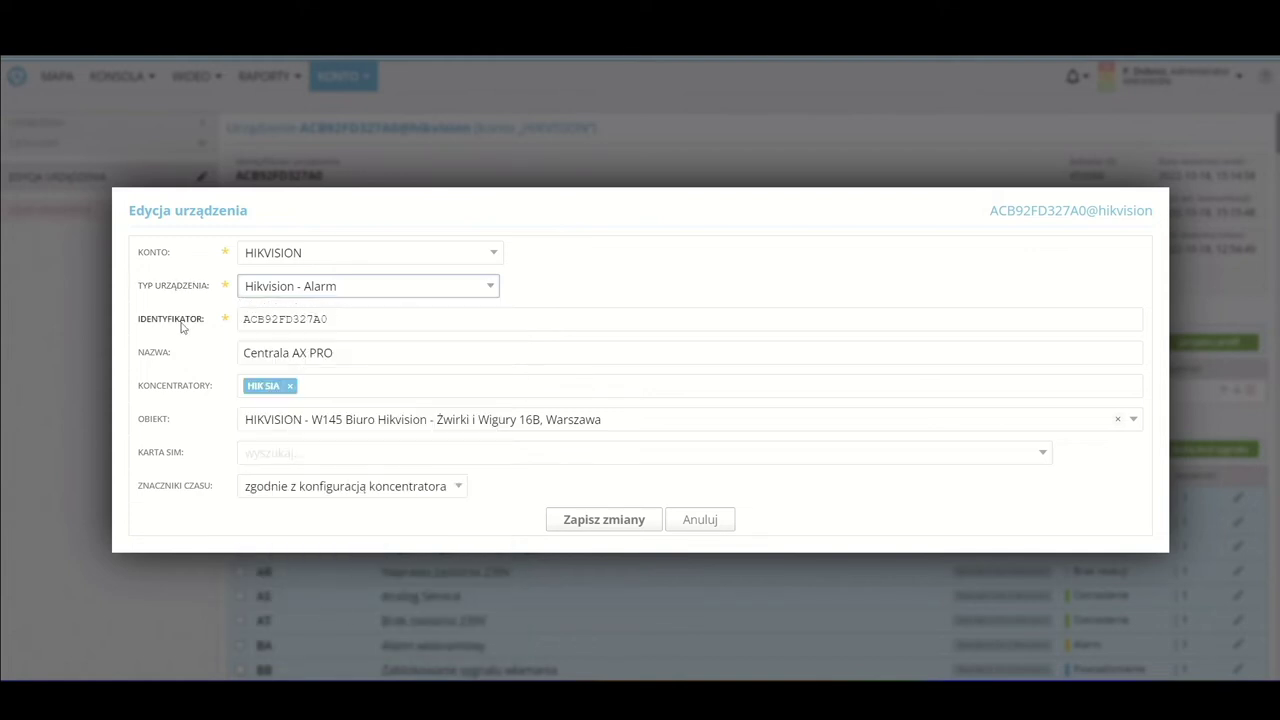
Examine the alarm panel's identifier, name and concentrator fields in the device editing form
{"action": "left_click_drag", "start_coordinate": [360, 321], "coordinate": [209, 334]}
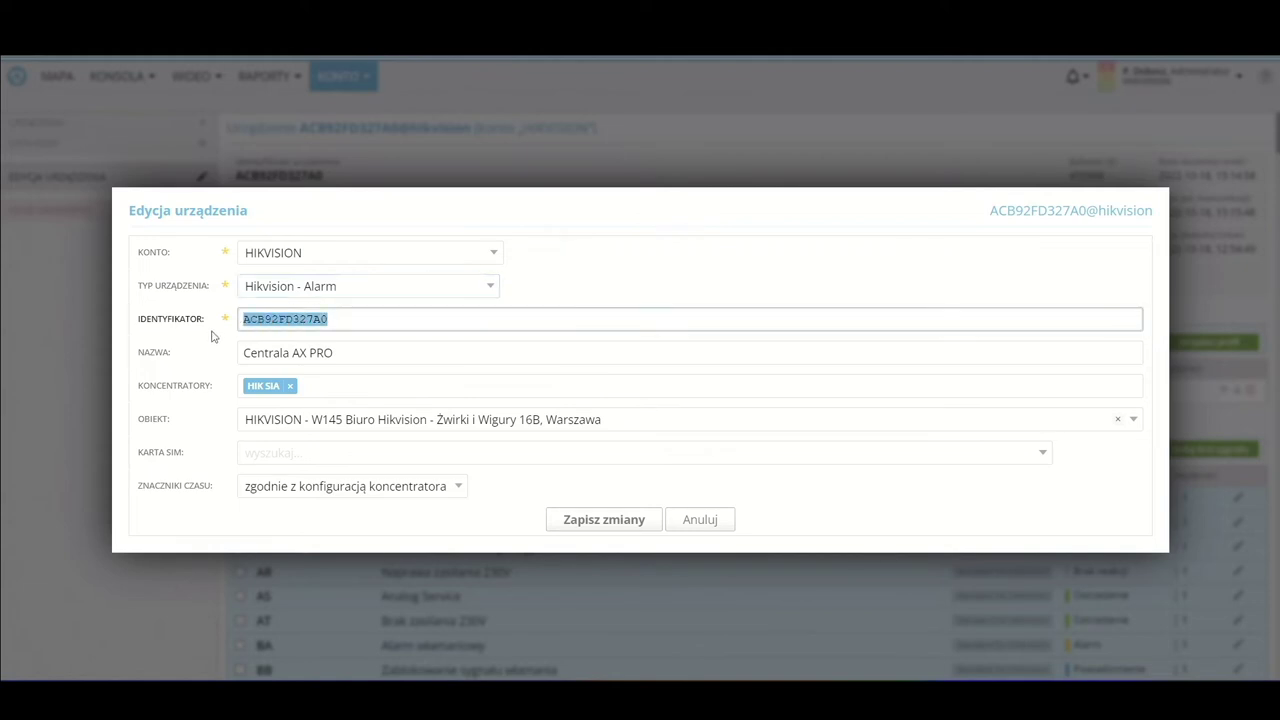
{"action": "left_click", "coordinate": [368, 320]}
{"action": "left_click_drag", "start_coordinate": [368, 320], "coordinate": [237, 334]}
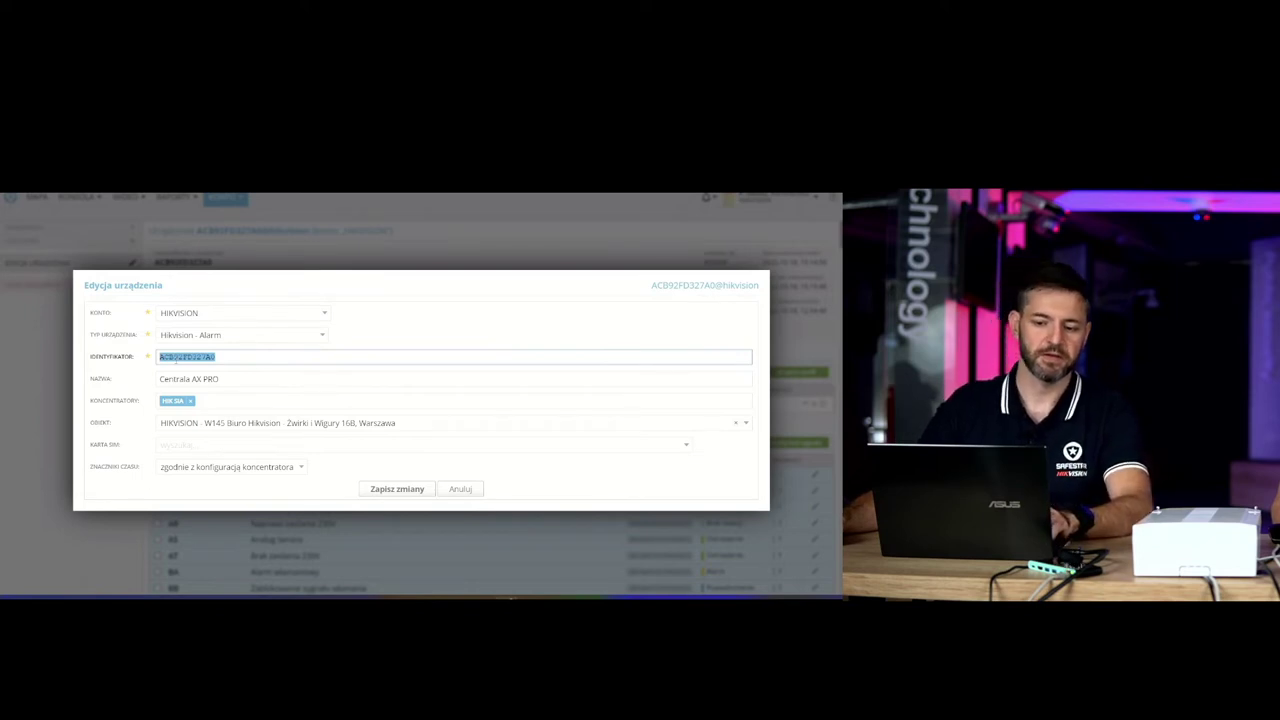
{"action": "key", "text": "Tab"}
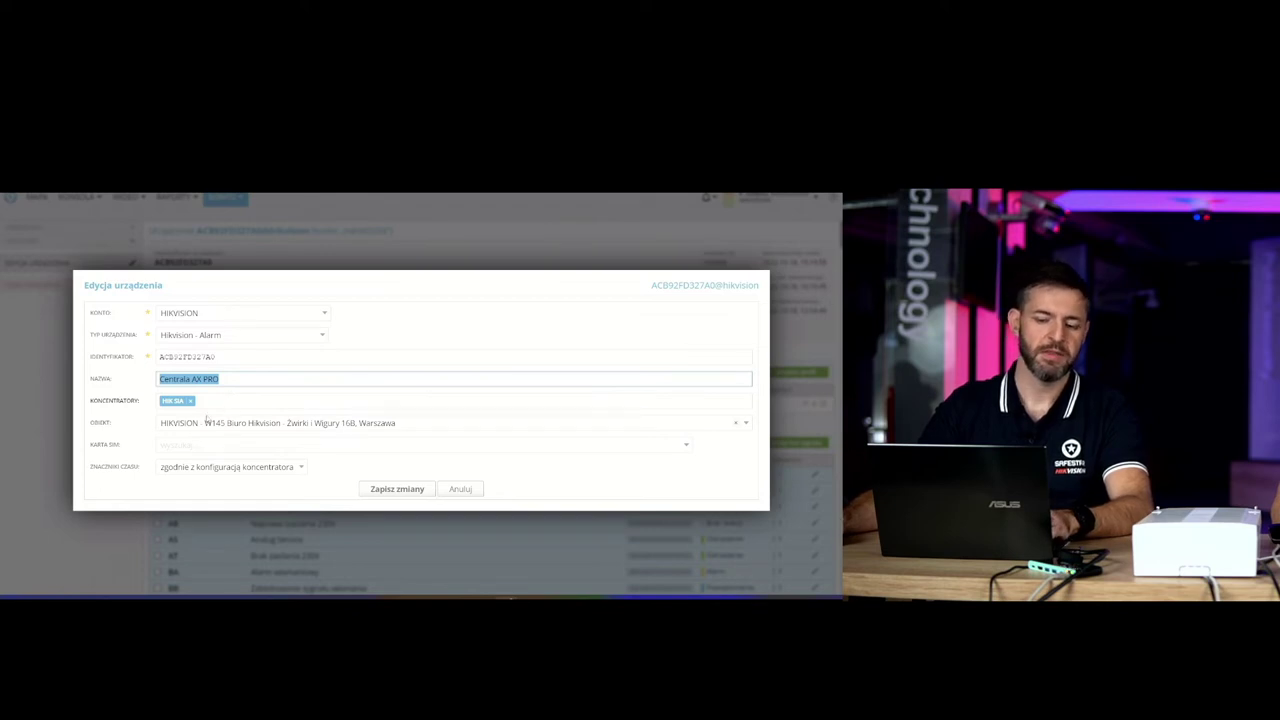
{"action": "left_click", "coordinate": [118, 404]}
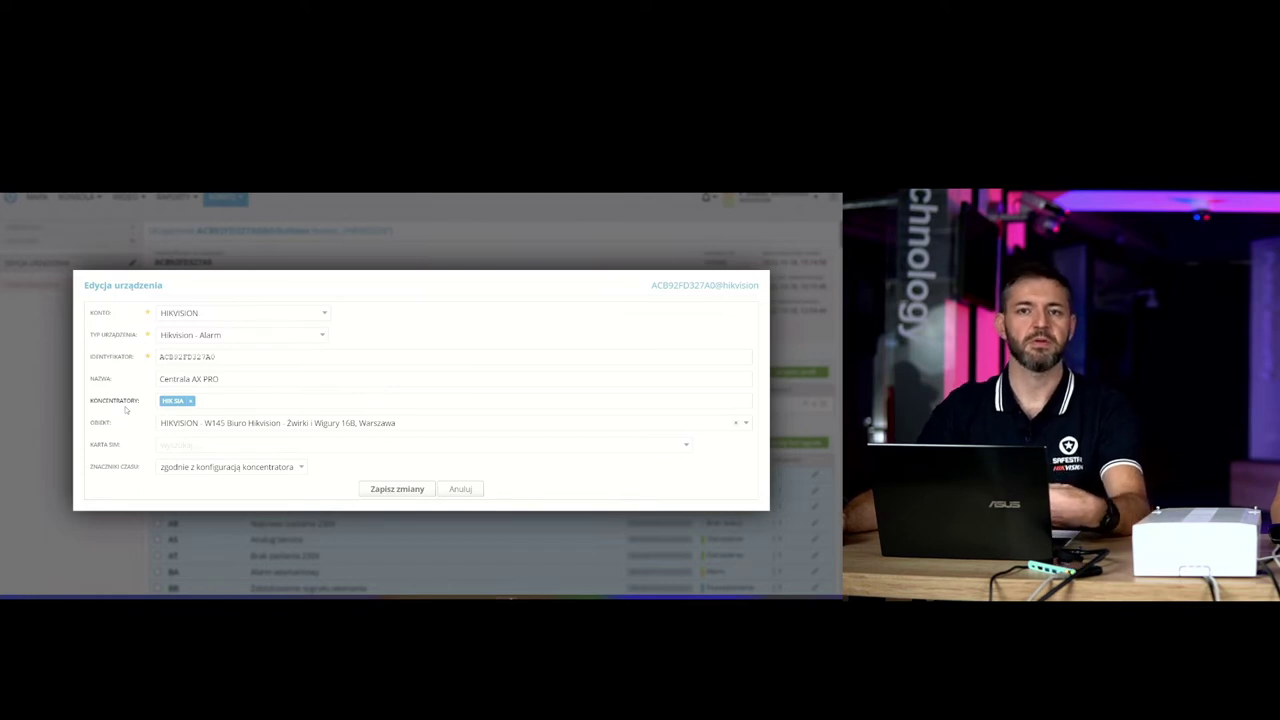
Remove the alarm panel's HIK SIA concentrator and assign HIK SIA again from the available concentrators
{"action": "left_click", "coordinate": [222, 401]}
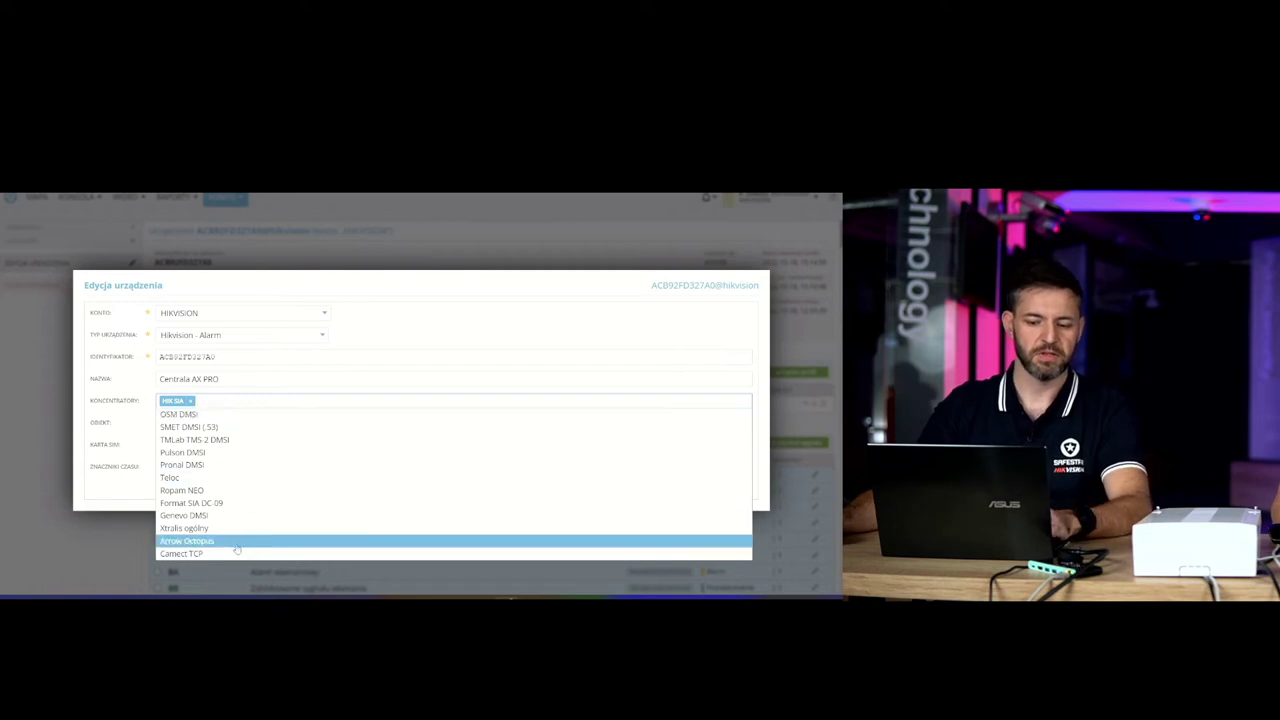
{"action": "left_click", "coordinate": [188, 401]}
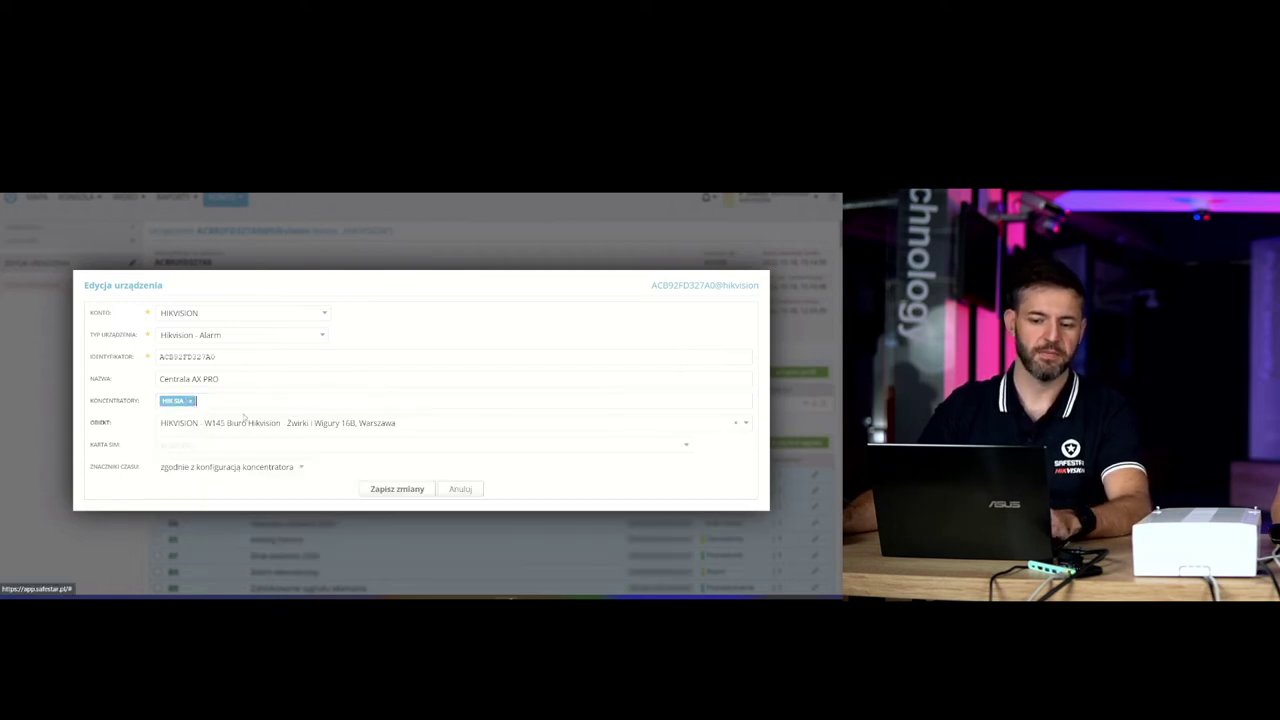
{"action": "left_click", "coordinate": [190, 401]}
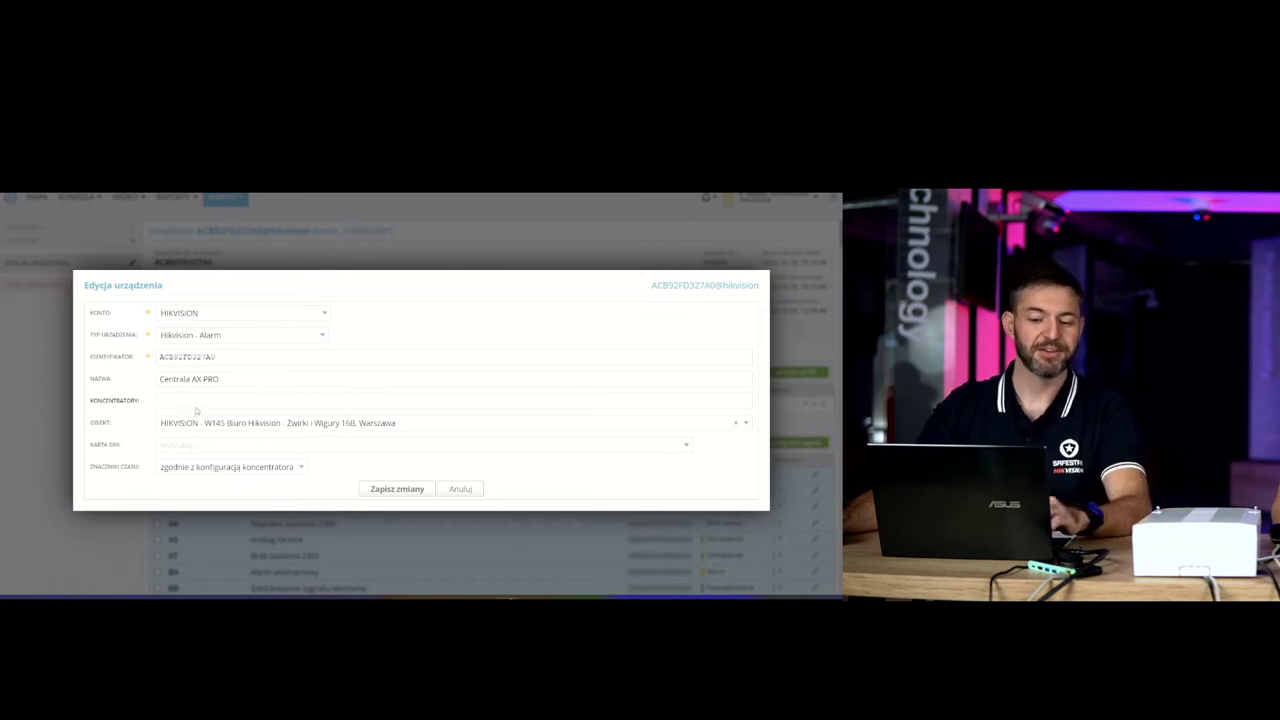
{"action": "left_click", "coordinate": [209, 402]}
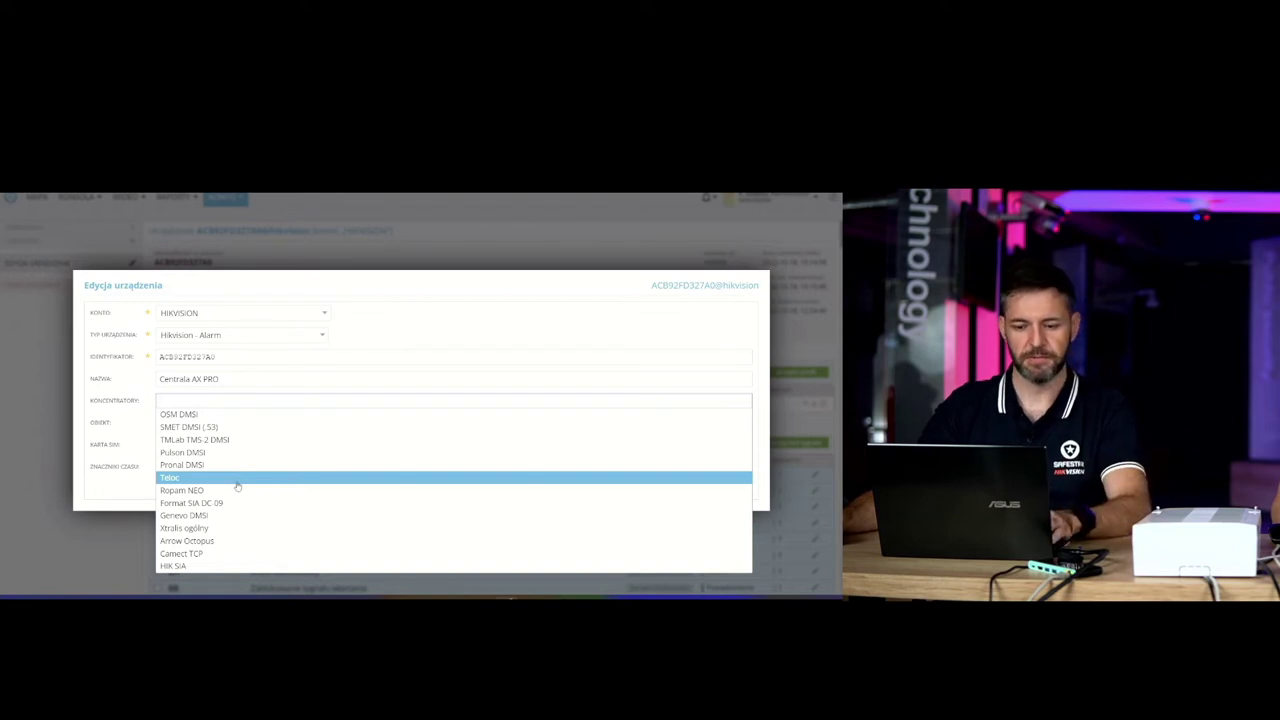
{"action": "left_click", "coordinate": [176, 567]}
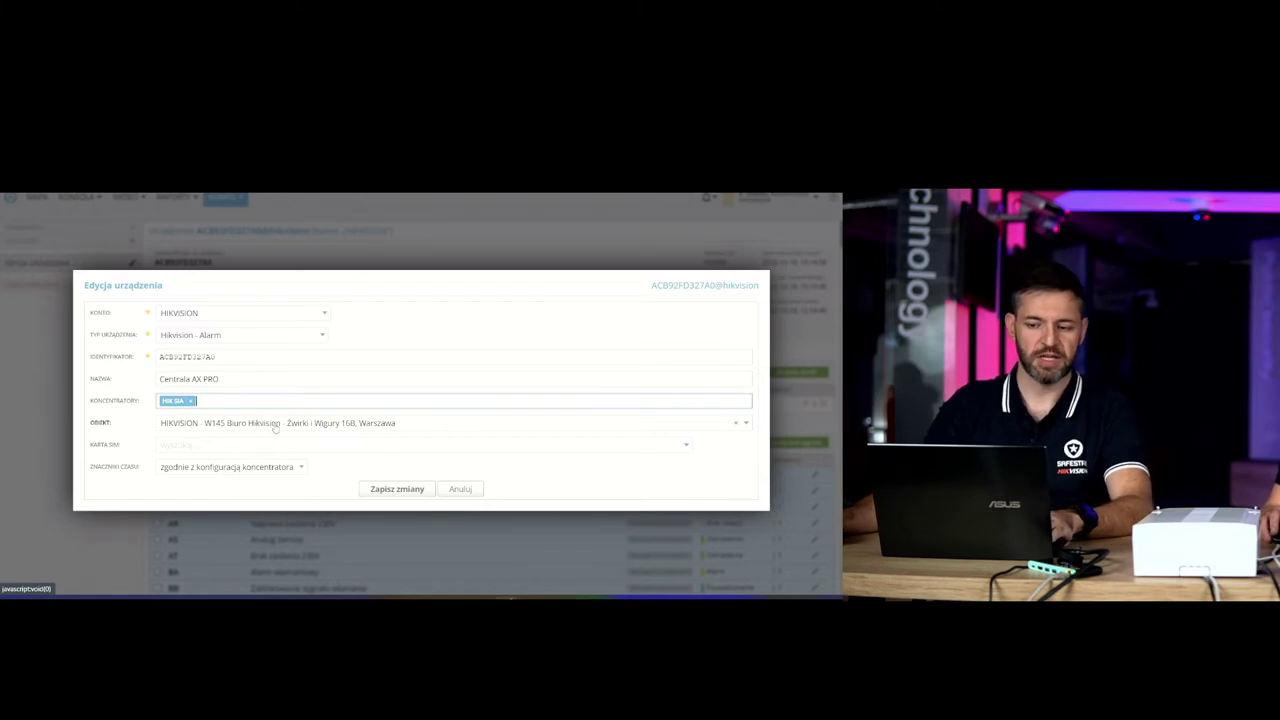
Check the object assigned to the alarm panel and save the device changes
{"action": "left_click", "coordinate": [277, 424]}
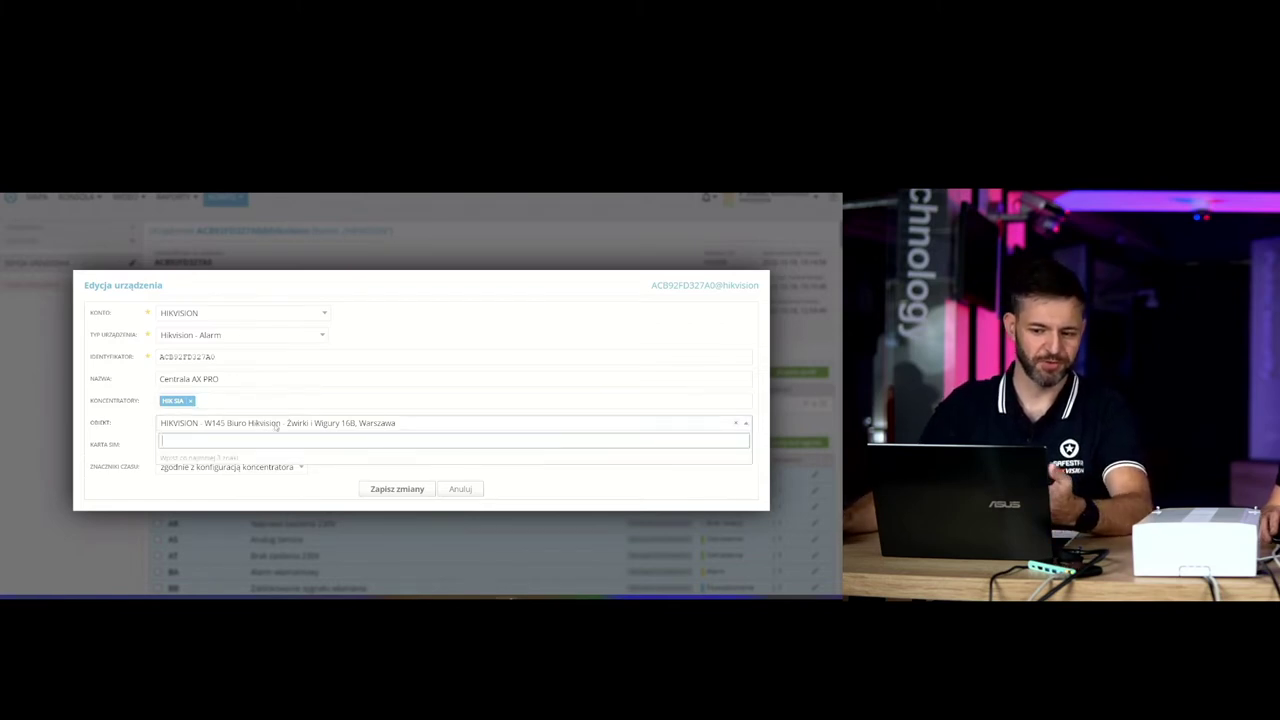
{"action": "left_click", "coordinate": [195, 452]}
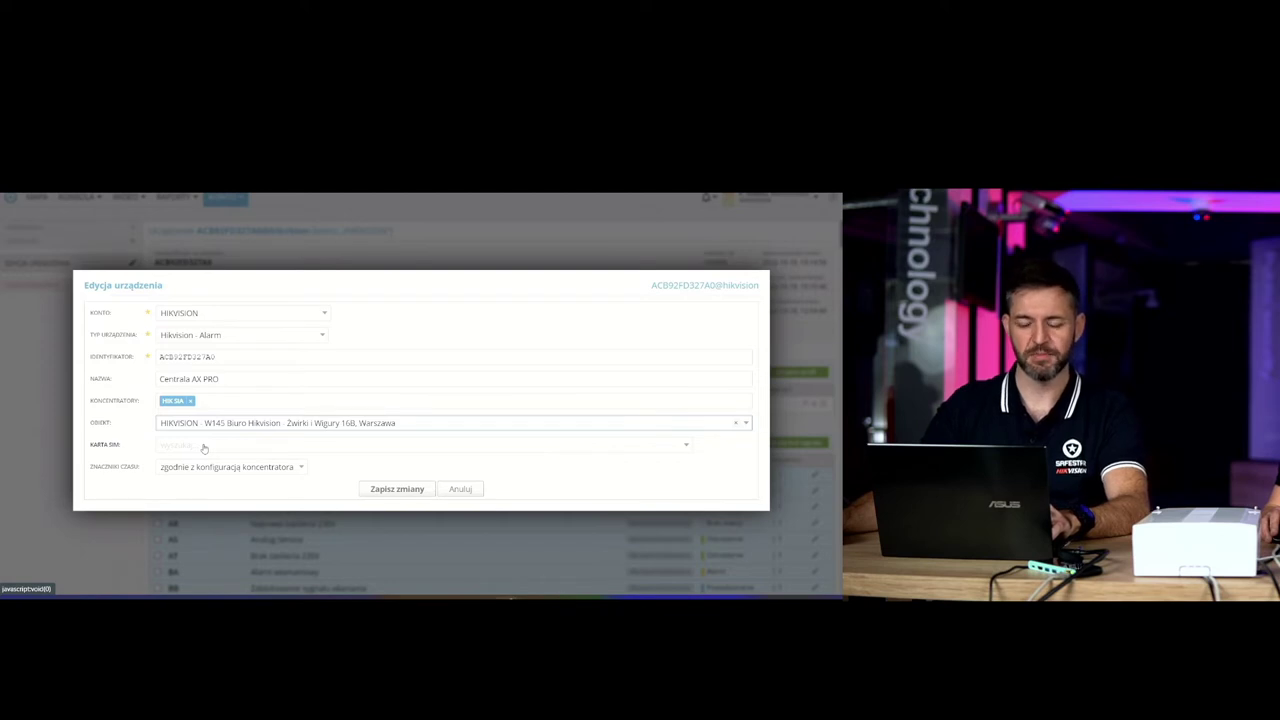
{"action": "left_click", "coordinate": [403, 494]}
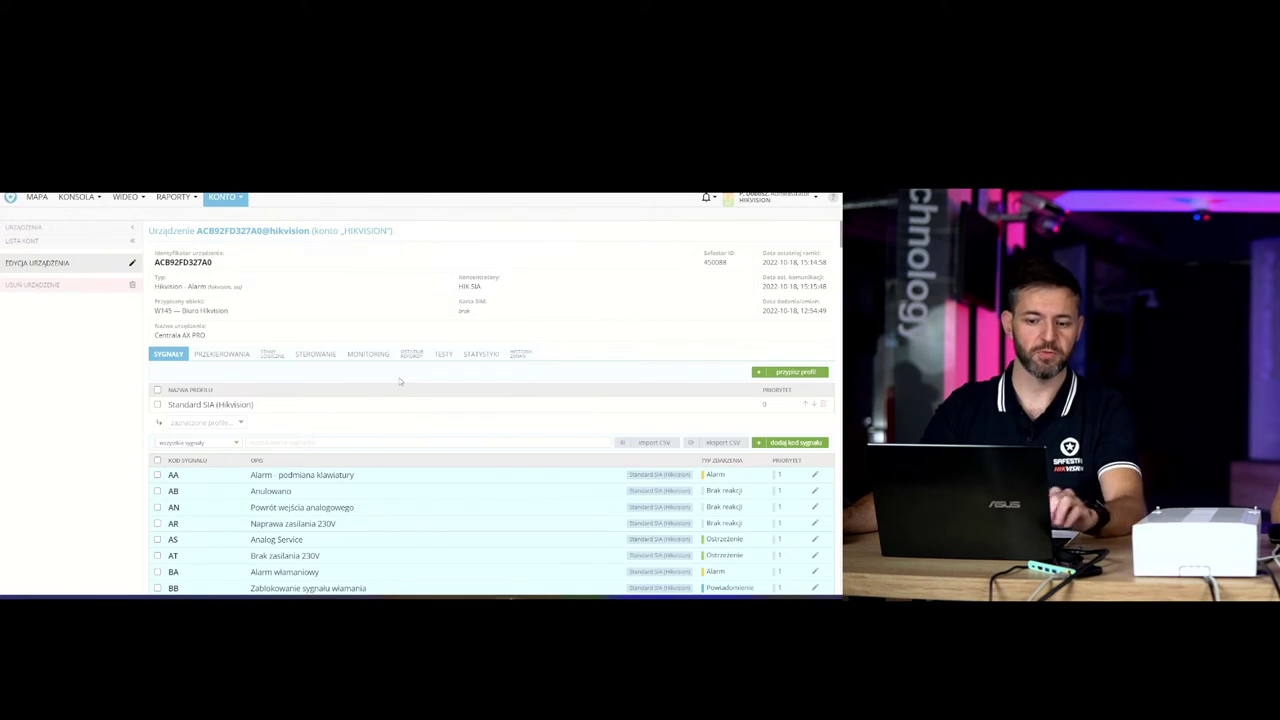
Examine the signal codes, descriptions and event types assigned by the alarm panel's Standard SIA (Hikvision) profile
{"action": "scroll", "coordinate": [190, 500], "scroll_direction": "down", "scroll_amount": 3}
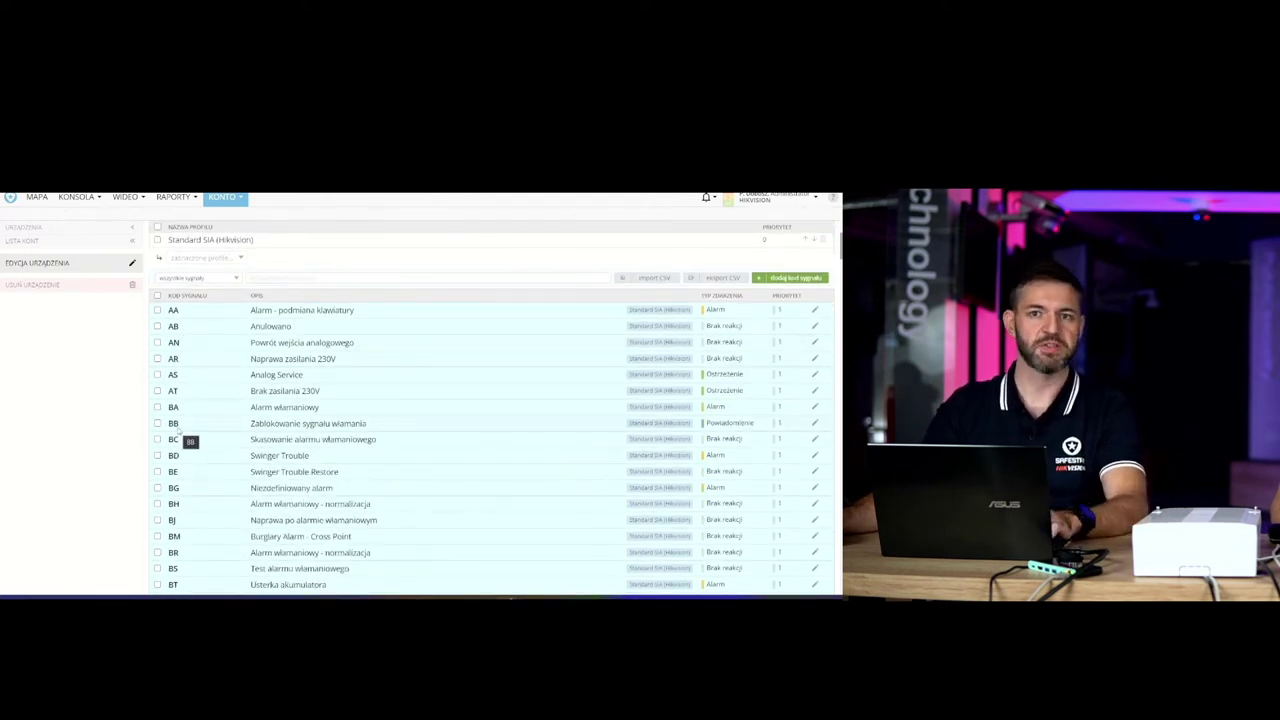
{"action": "scroll", "coordinate": [178, 432], "scroll_direction": "up", "scroll_amount": 3}
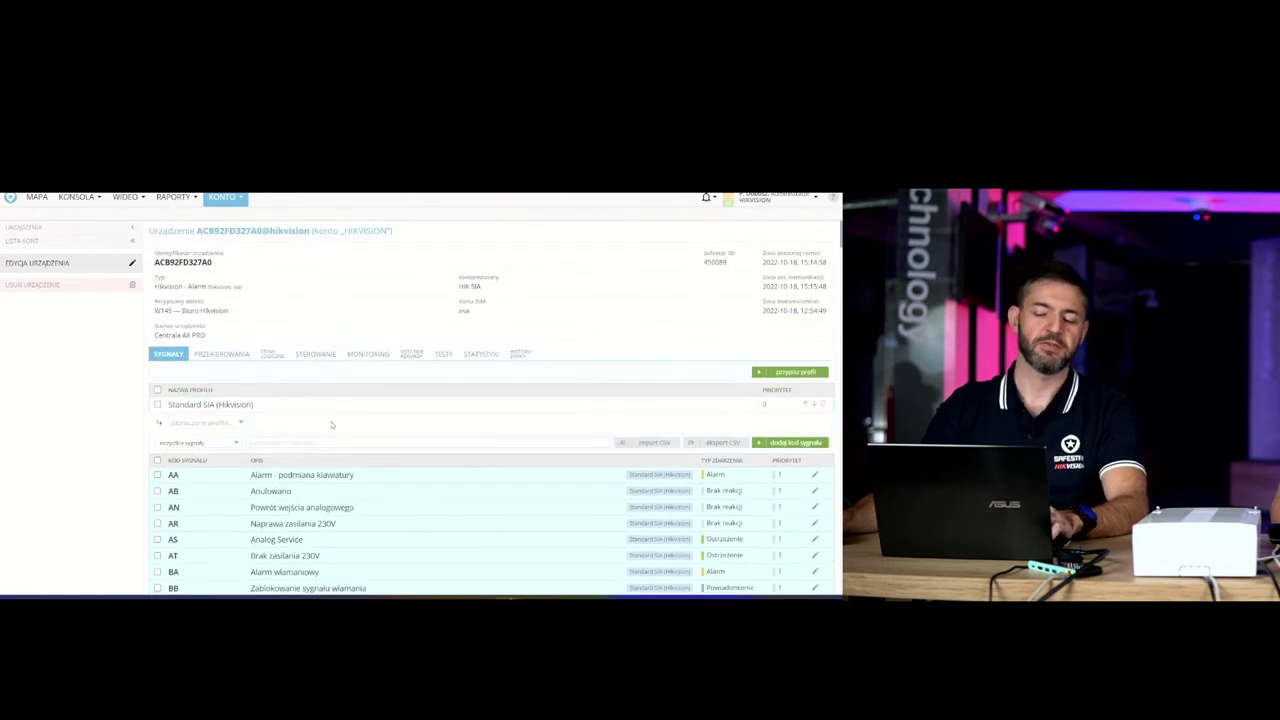
{"action": "left_click", "coordinate": [237, 199]}
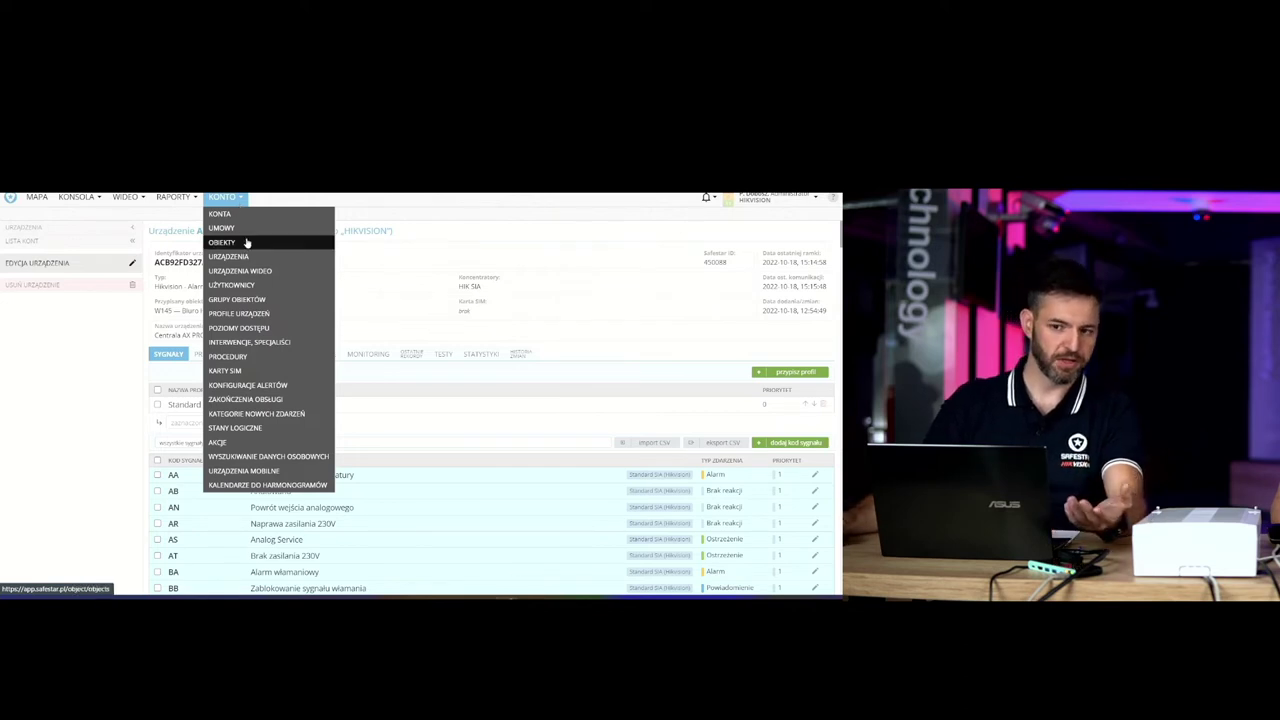
{"action": "left_click", "coordinate": [492, 382]}
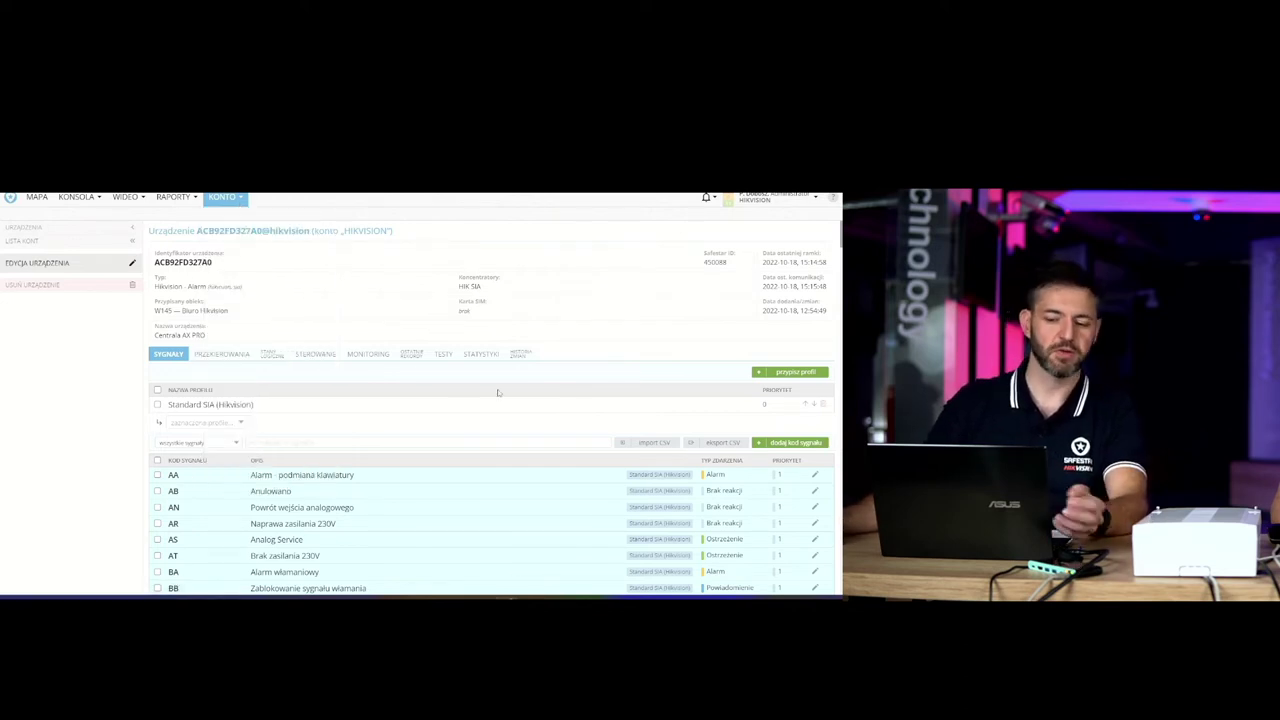
{"action": "scroll", "coordinate": [498, 392], "scroll_direction": "down", "scroll_amount": 1}
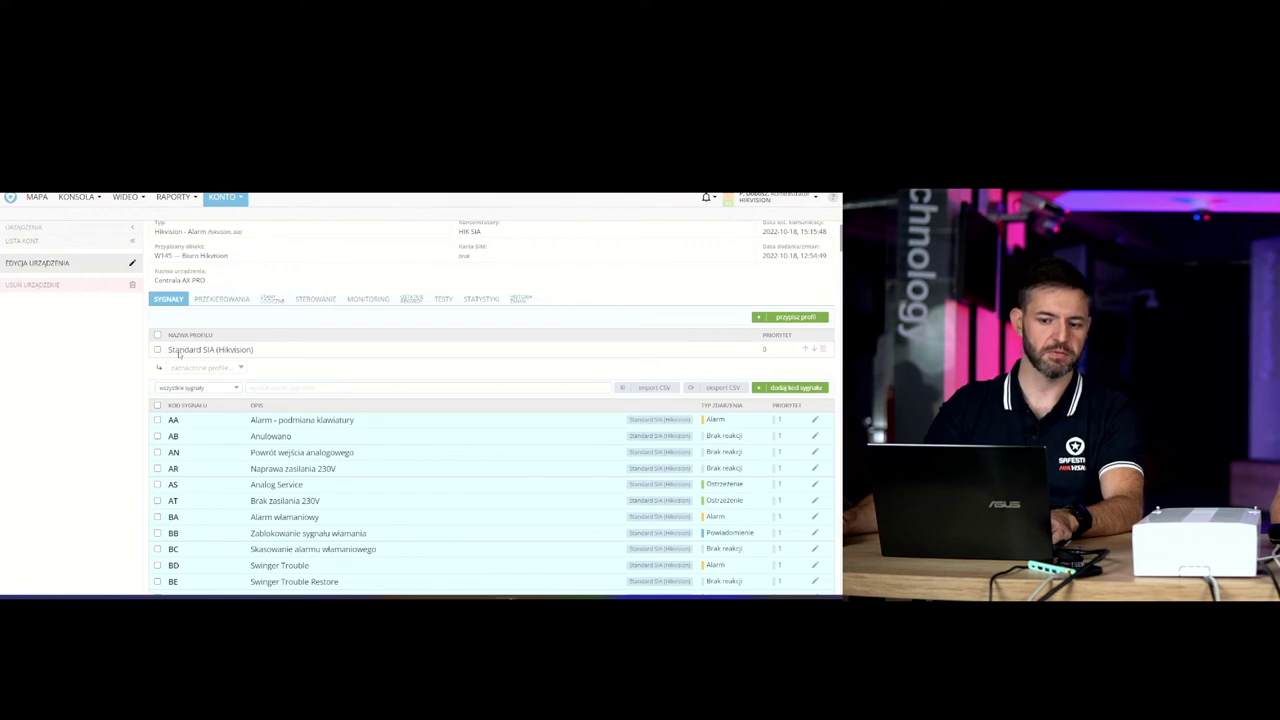
{"action": "scroll", "coordinate": [261, 442], "scroll_direction": "down", "scroll_amount": 5}
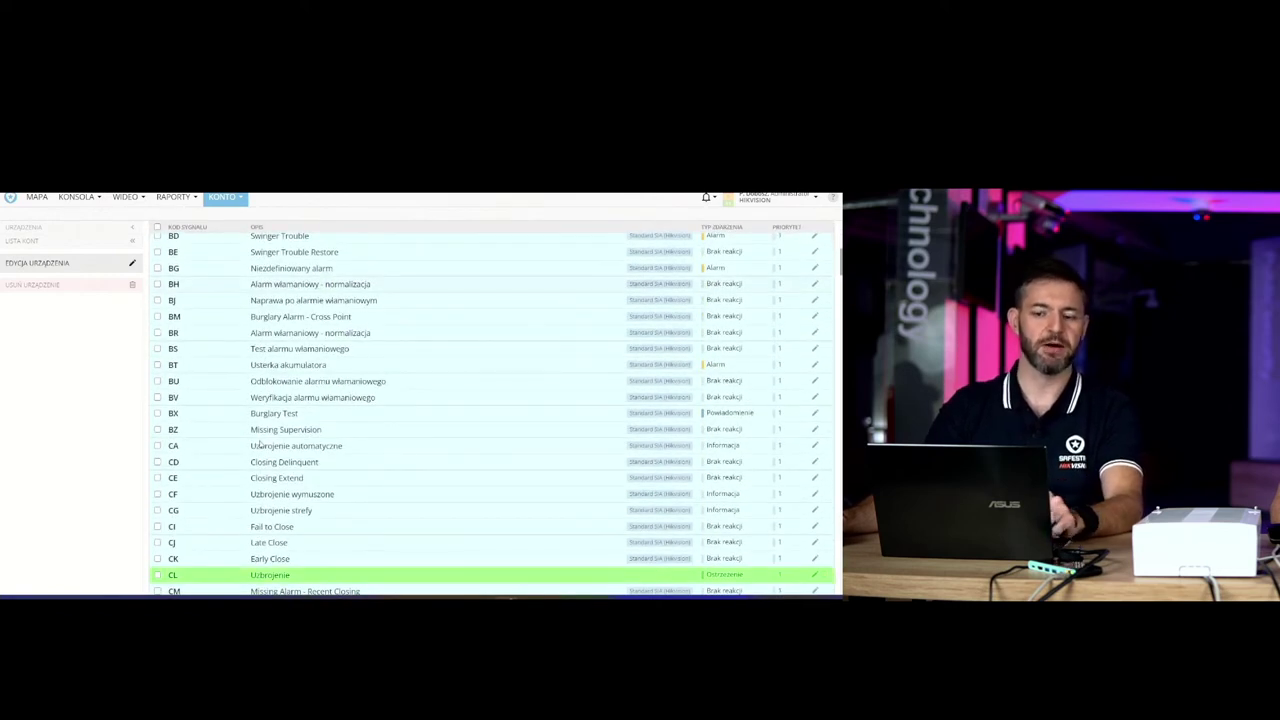
{"action": "scroll", "coordinate": [336, 434], "scroll_direction": "up", "scroll_amount": 5}
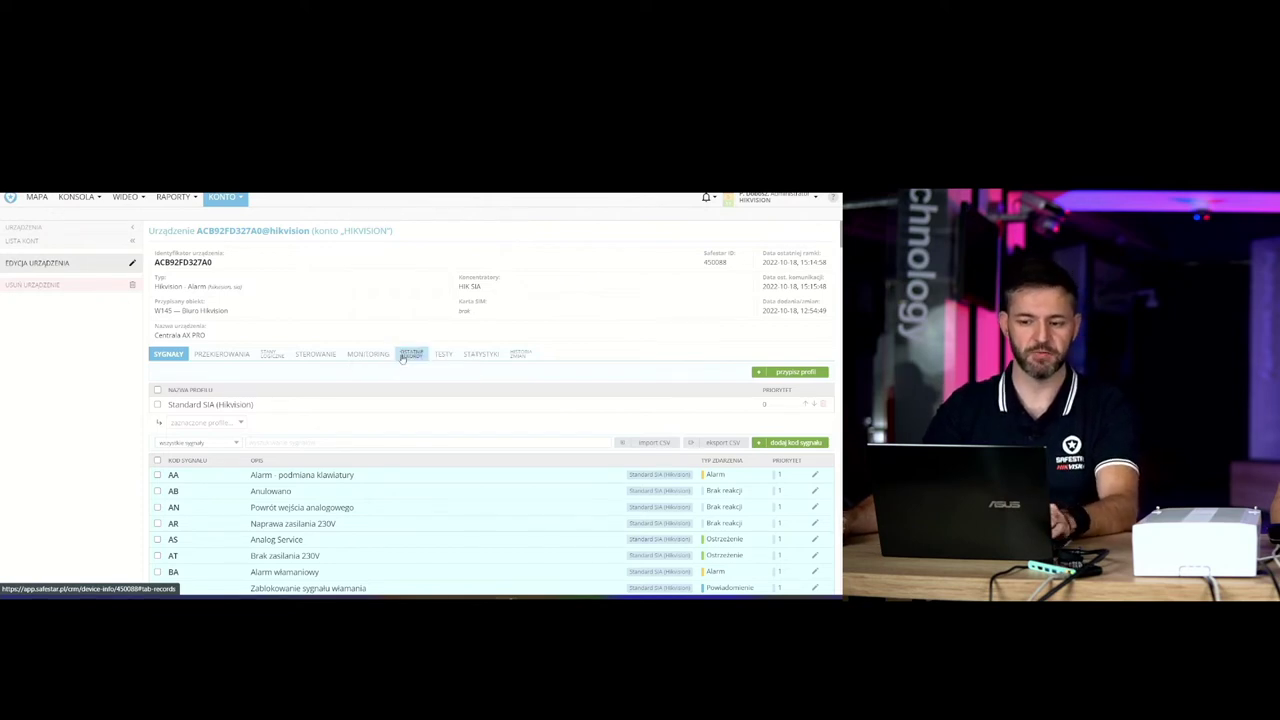
Compare the alarm panel's latest received records with the event console, and return to the device records
{"action": "left_click", "coordinate": [409, 356]}
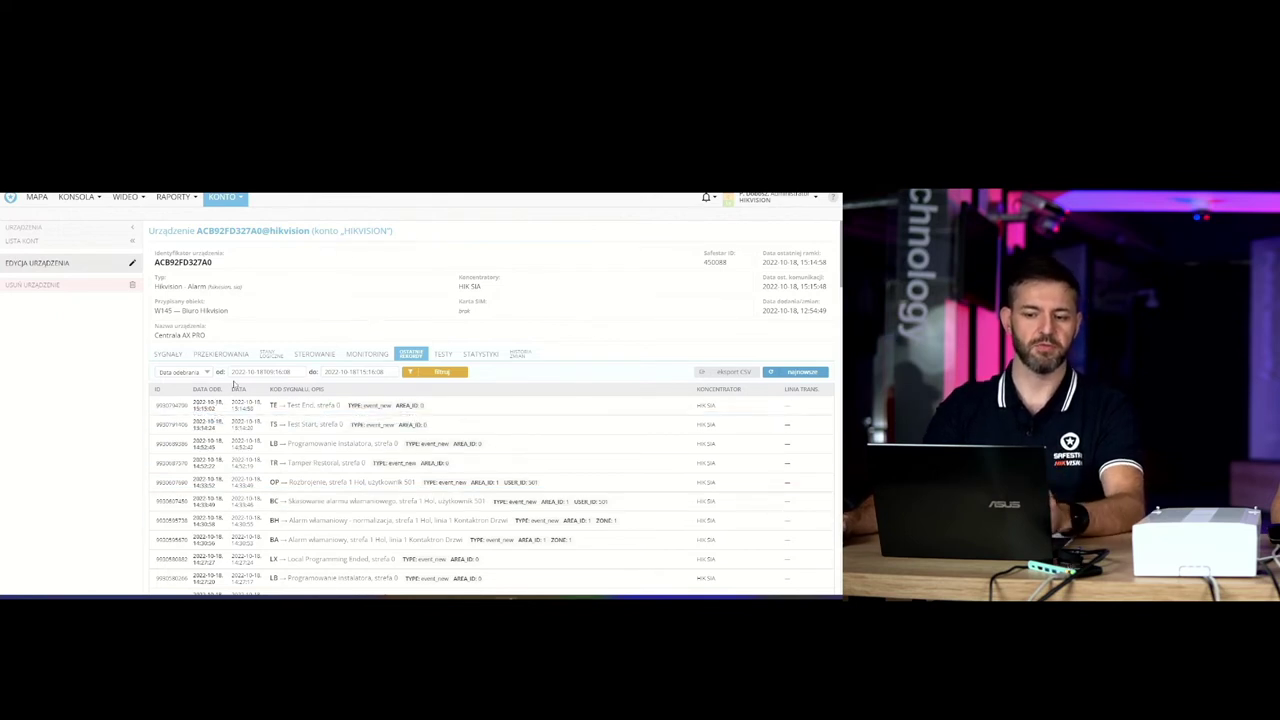
{"action": "left_click", "coordinate": [76, 196]}
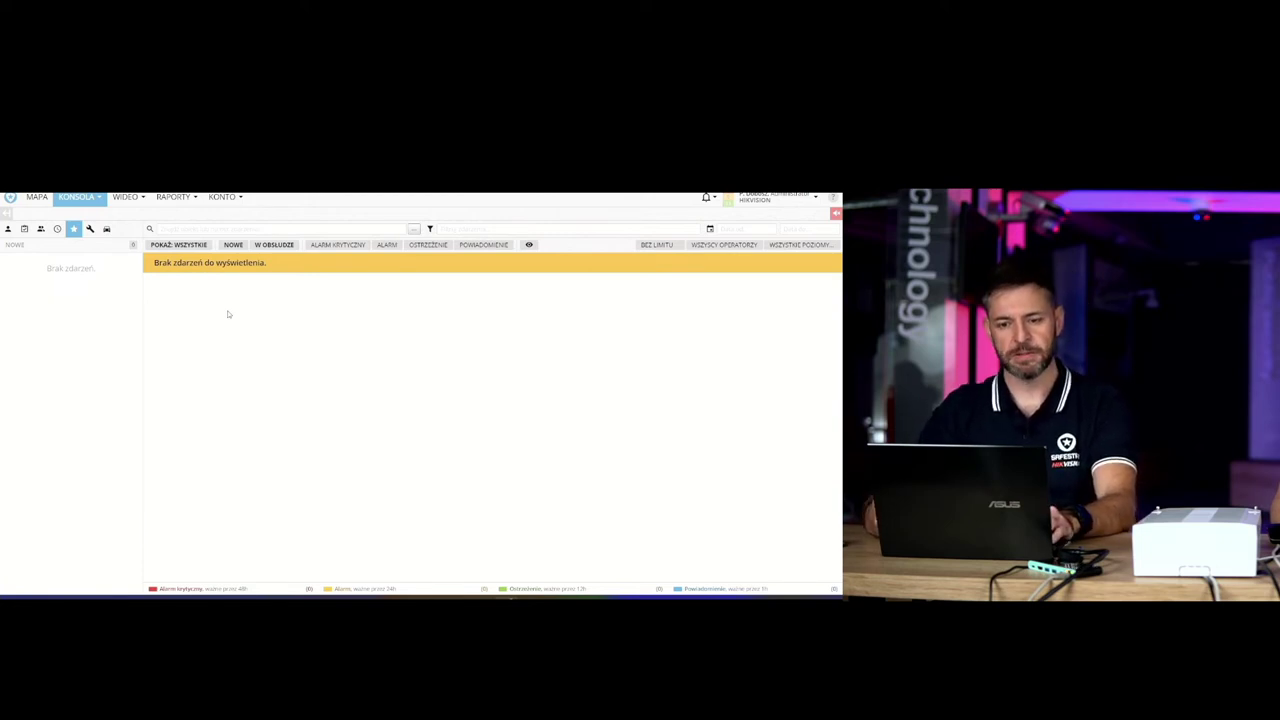
{"action": "left_click", "coordinate": [222, 196]}
{"action": "left_click", "coordinate": [240, 230]}
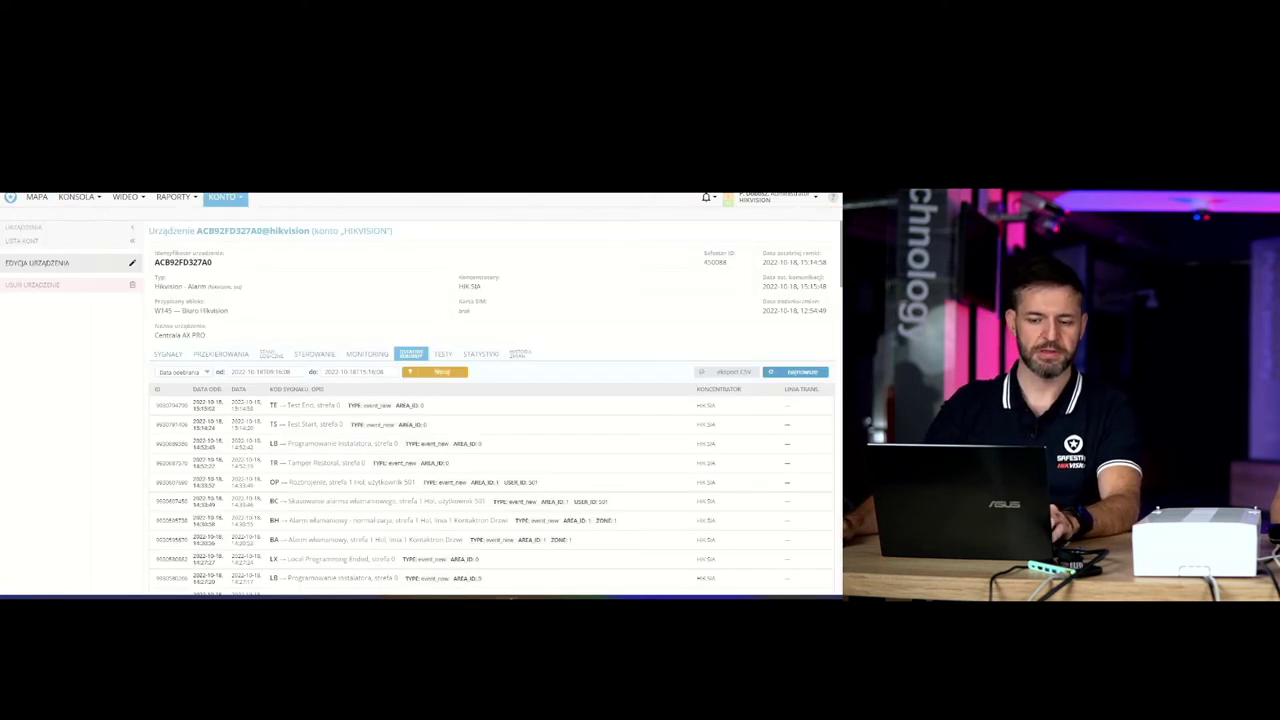
Open the Biuro Hikvision object and review its alarm system zones, lines and users
{"action": "left_click", "coordinate": [221, 198]}
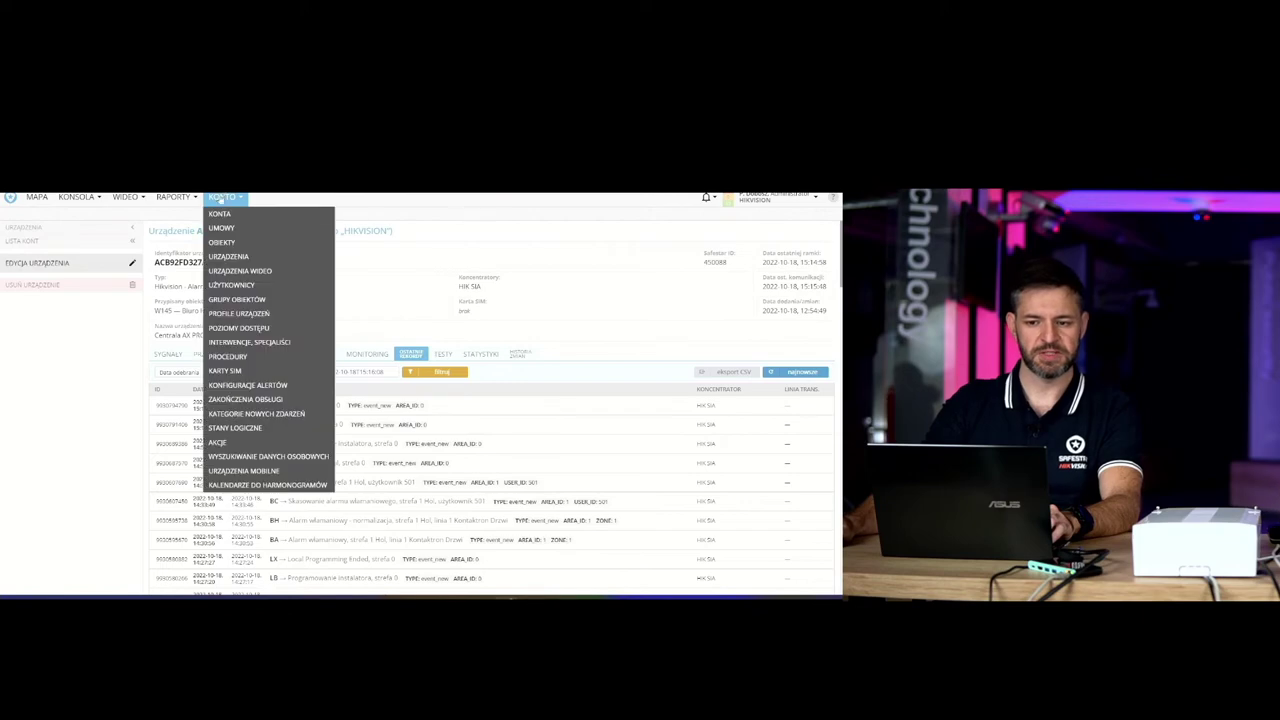
{"action": "left_click", "coordinate": [236, 243]}
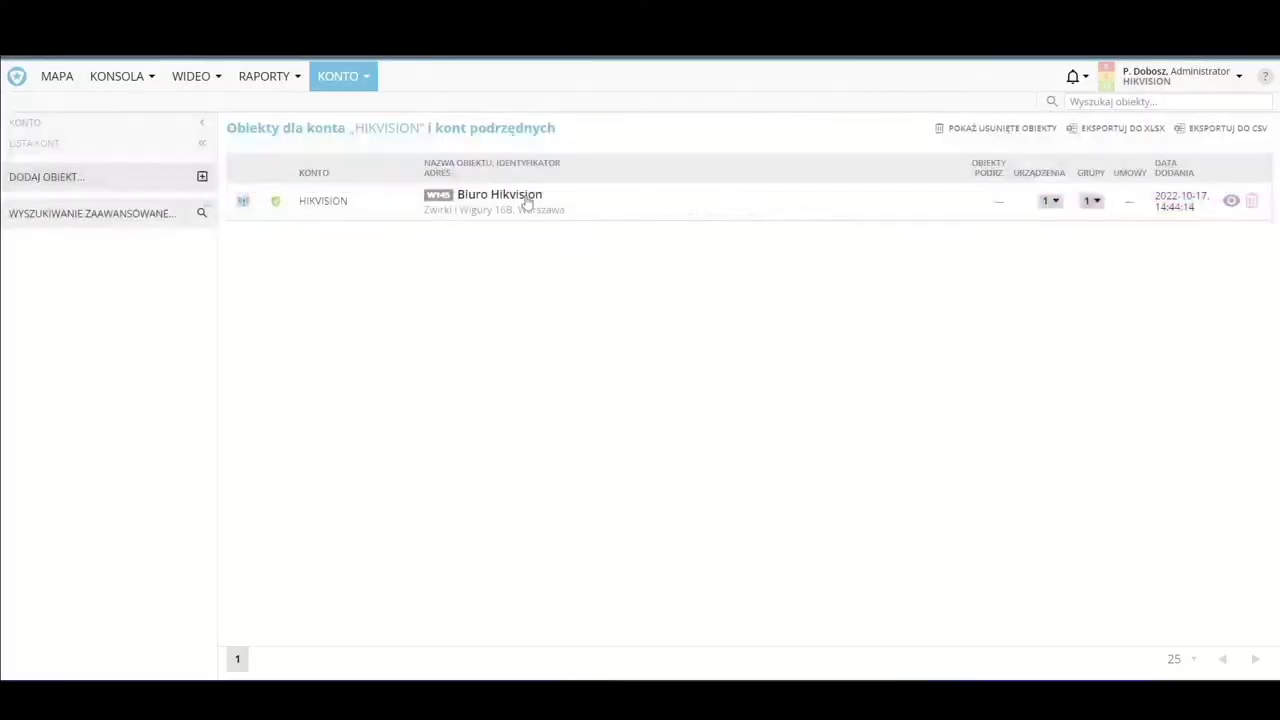
{"action": "left_click", "coordinate": [345, 276]}
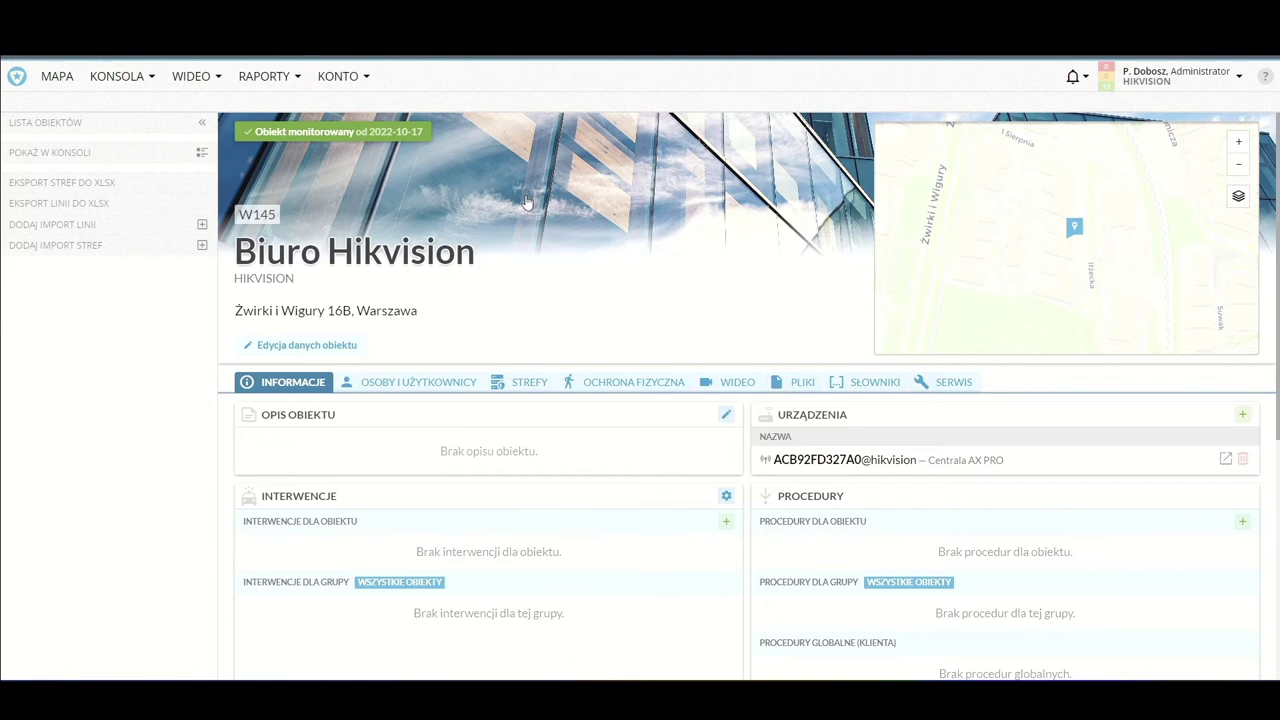
{"action": "left_click", "coordinate": [518, 395]}
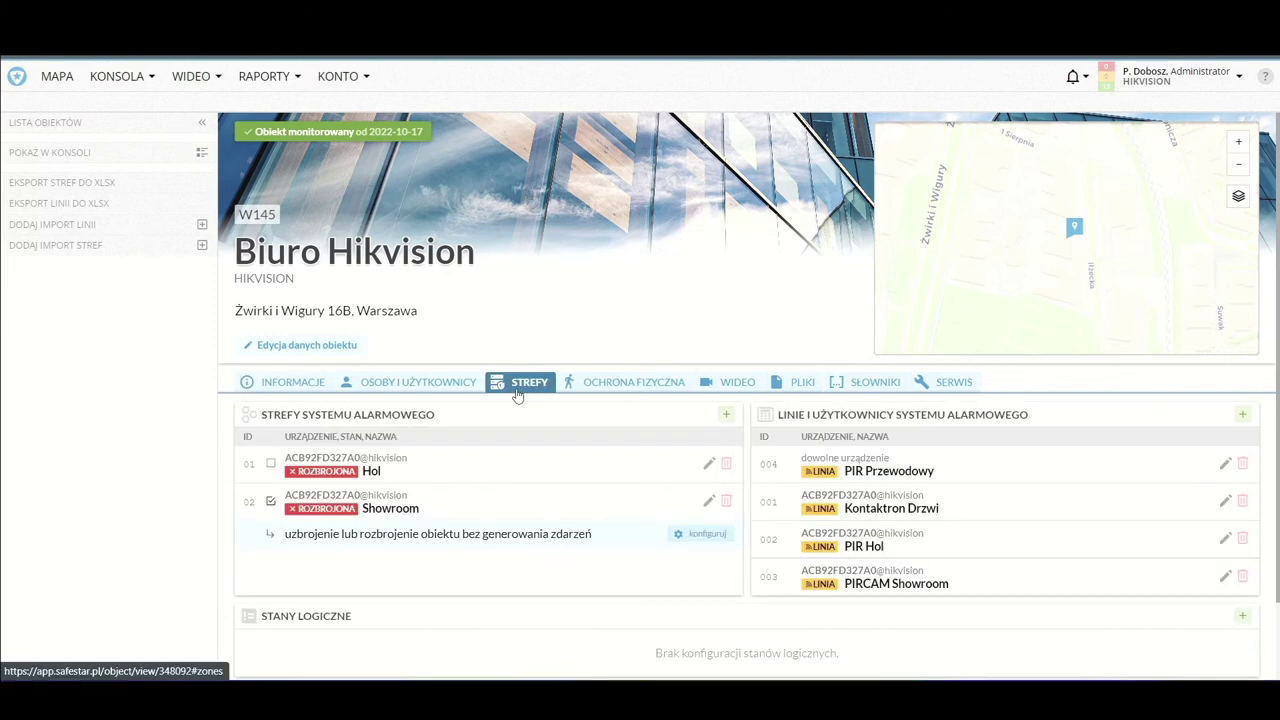
{"action": "scroll", "coordinate": [608, 431], "scroll_direction": "down", "scroll_amount": 1}
Check the line linked to the object's KAM 01 video stream and close its settings without saving
{"action": "left_click", "coordinate": [723, 296]}
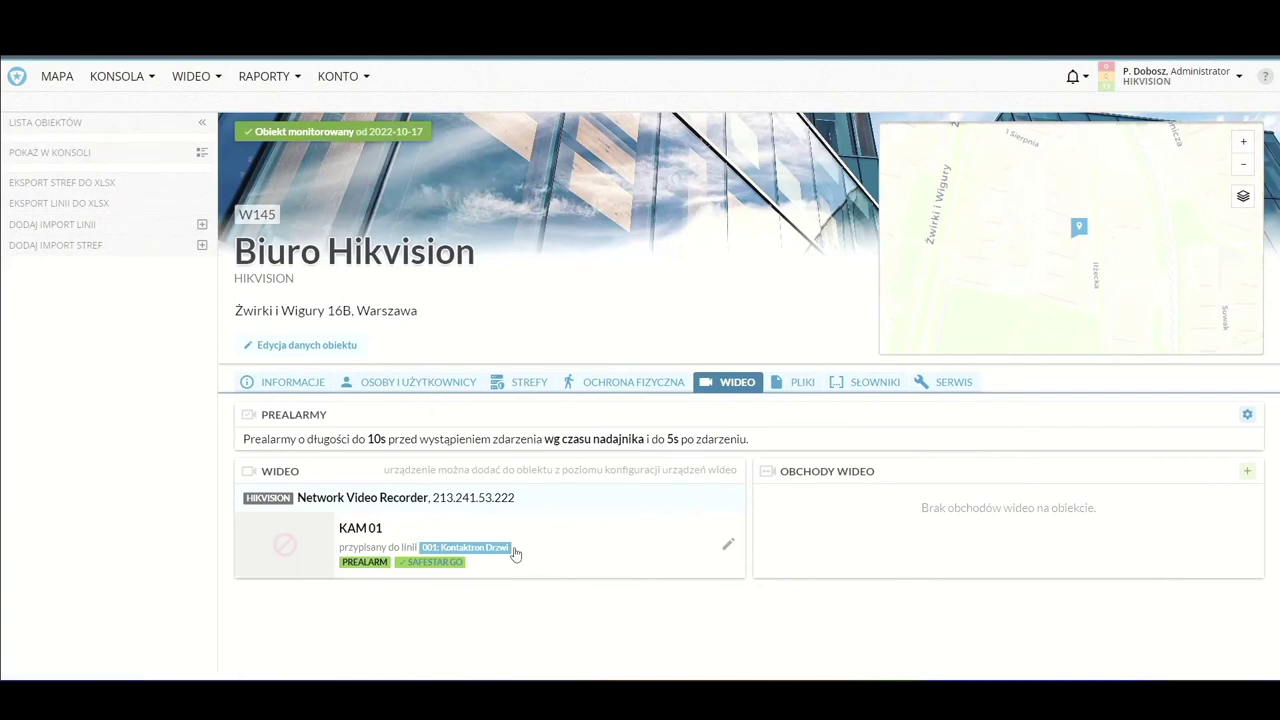
{"action": "left_click", "coordinate": [727, 544]}
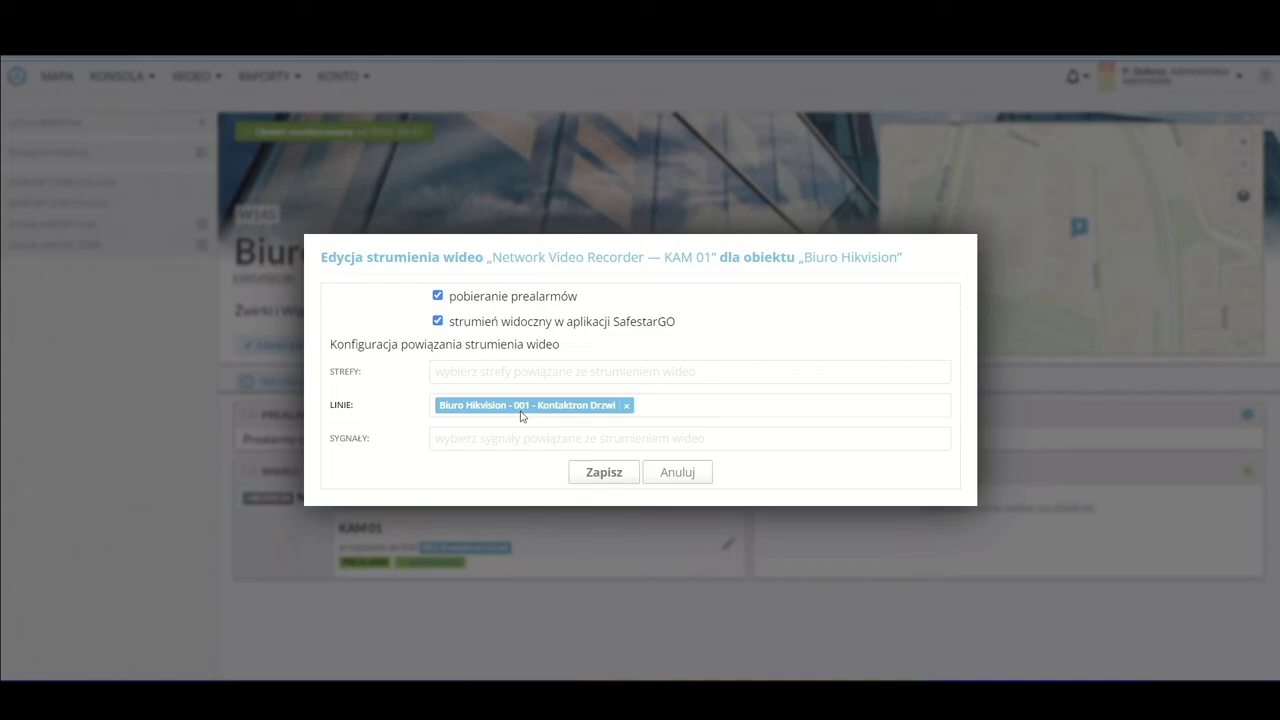
{"action": "left_click", "coordinate": [678, 474]}
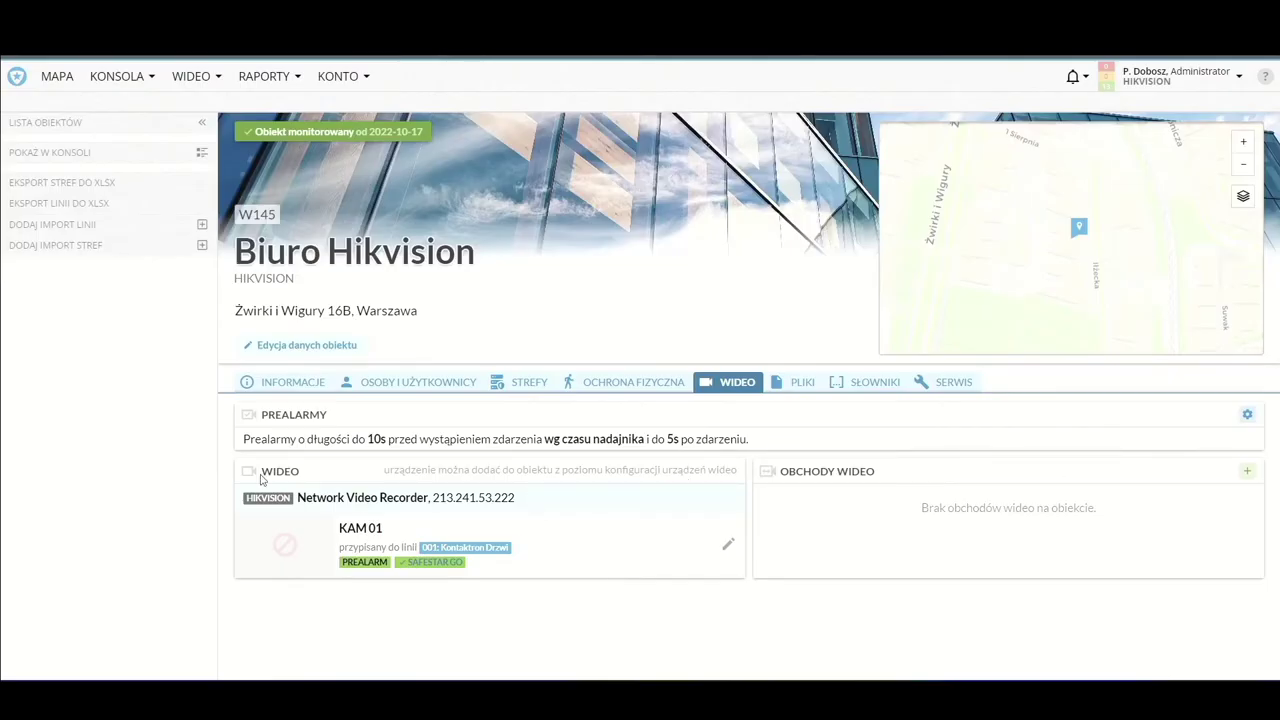
Review the object's maximum prealarm length options and KAM 01's stream settings again, closing both without saving
{"action": "left_click", "coordinate": [1248, 415]}
{"action": "left_click", "coordinate": [486, 369]}
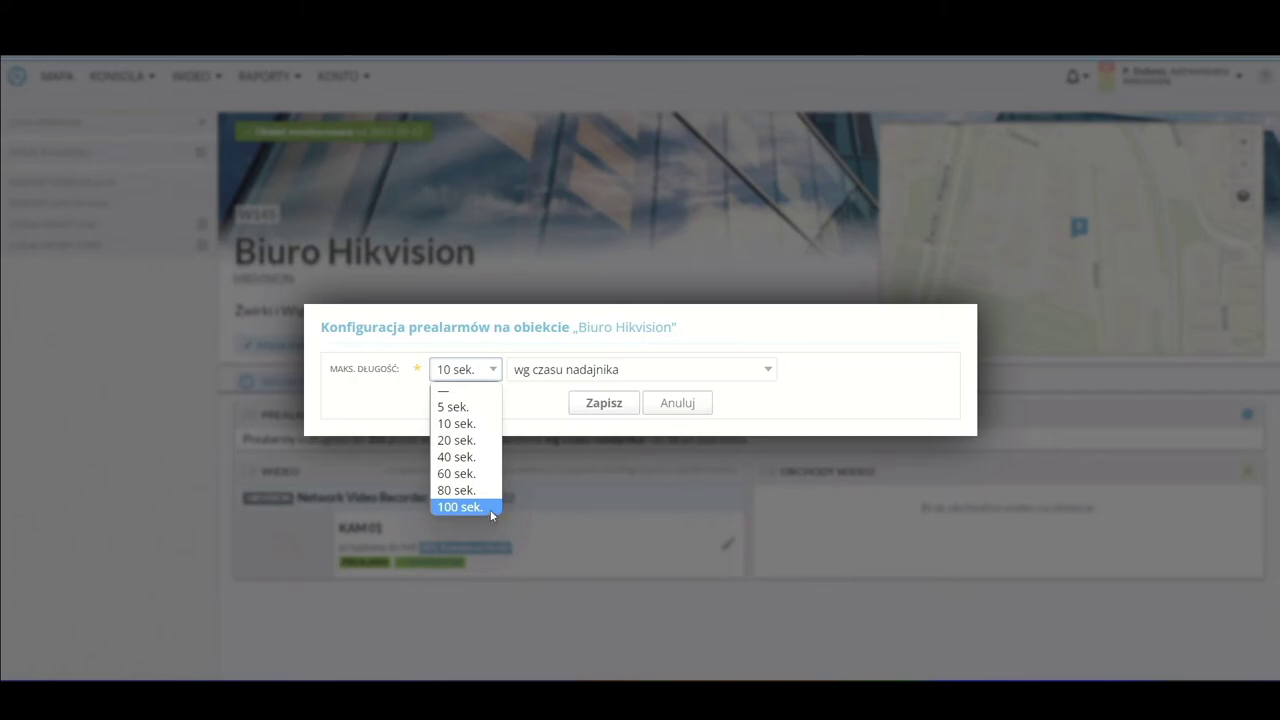
{"action": "left_click", "coordinate": [680, 403]}
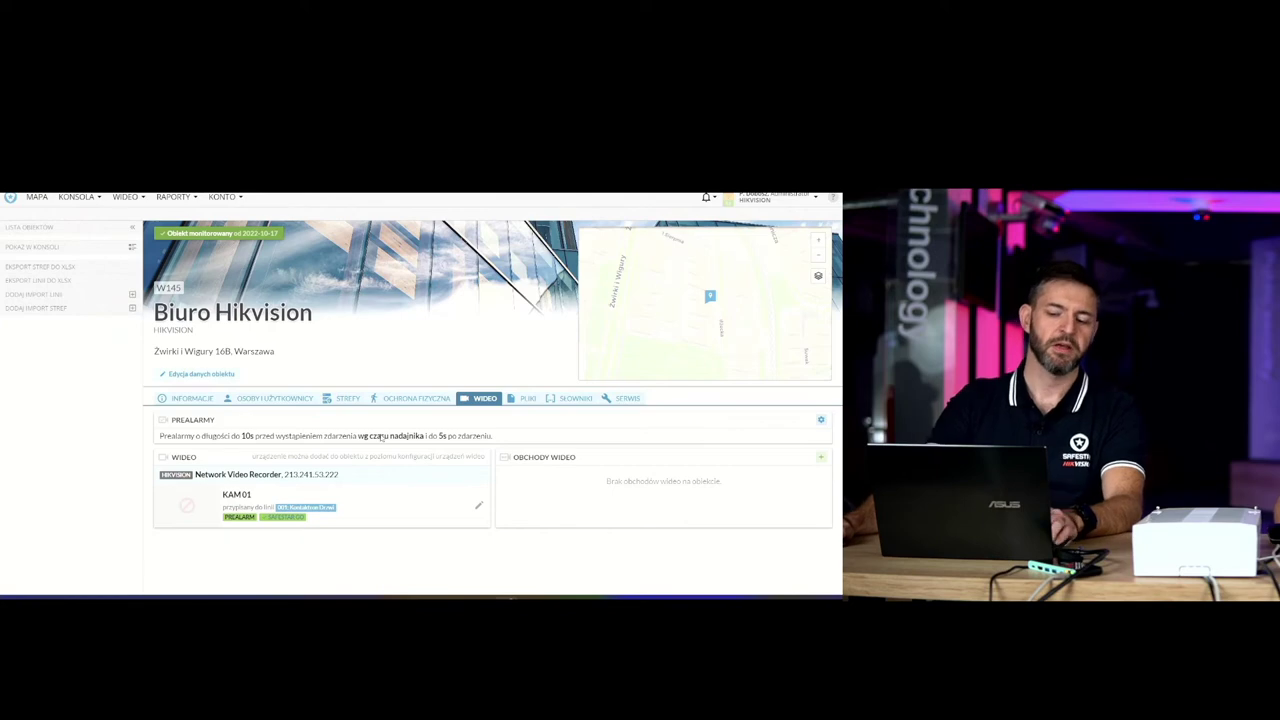
{"action": "left_click", "coordinate": [478, 505]}
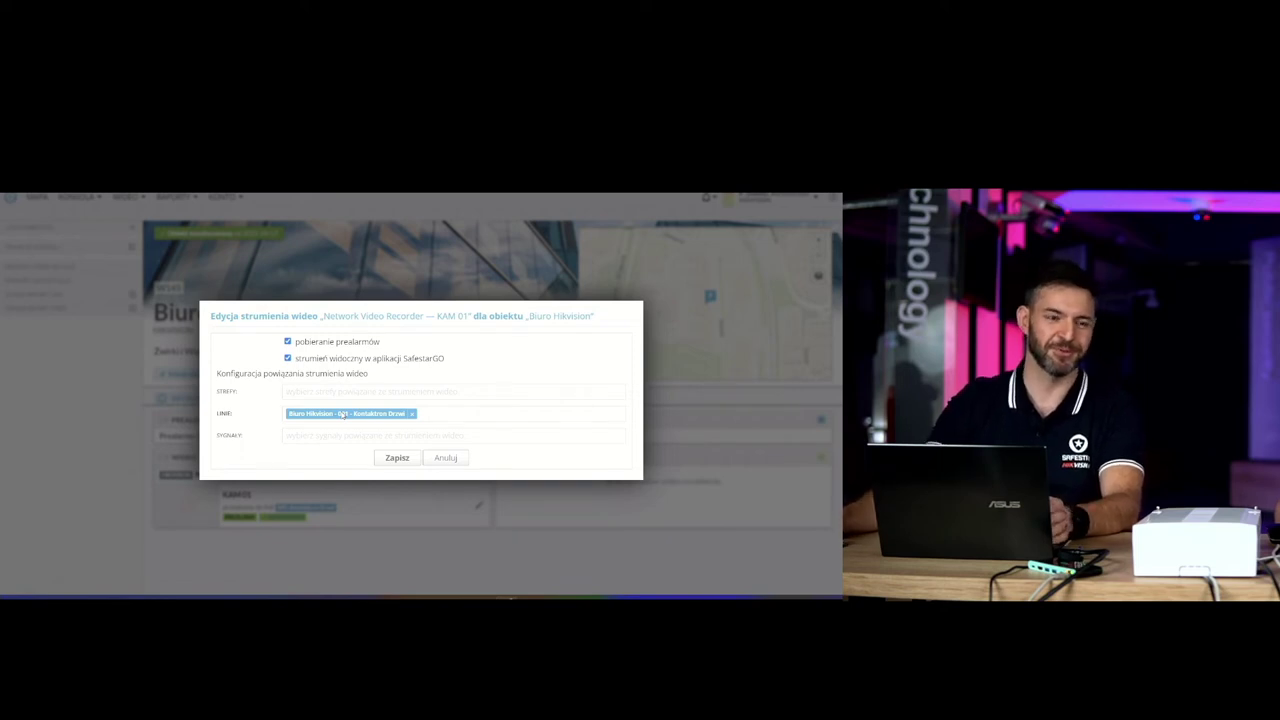
{"action": "left_click", "coordinate": [445, 458]}
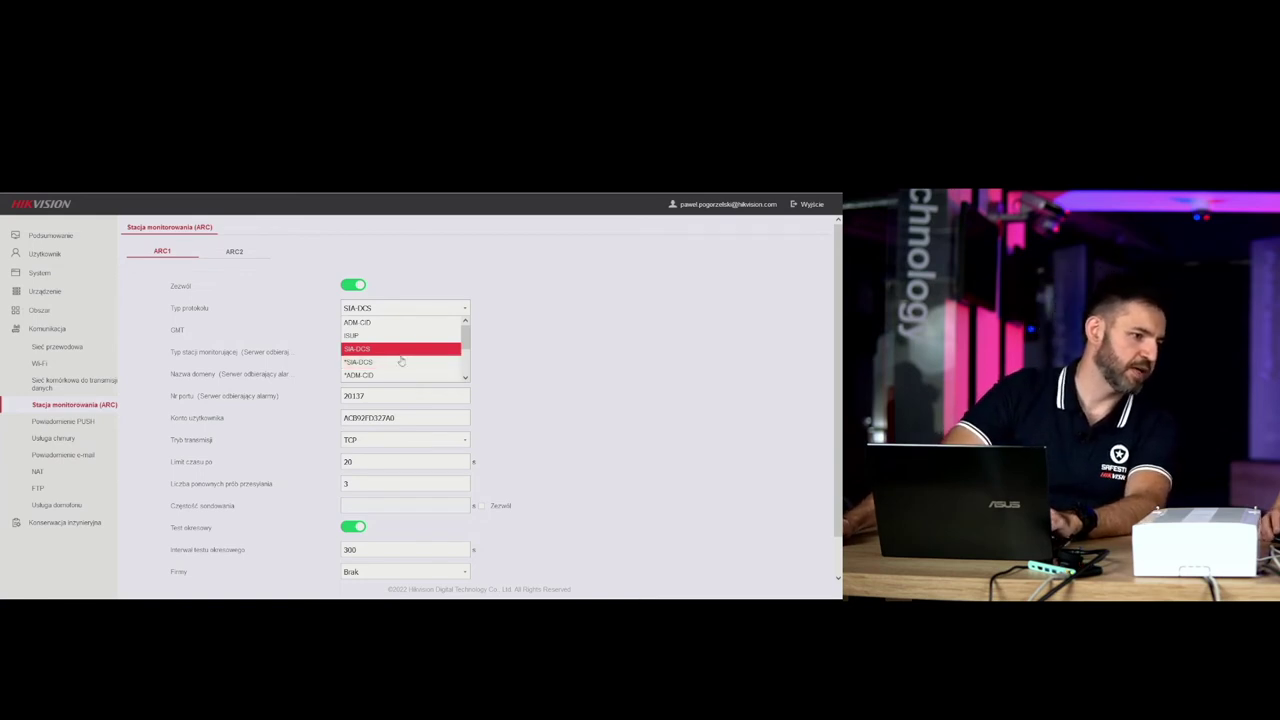
Select SIA-DCS as the ARC1 protocol type and Nazwa domeny as the monitoring station type
{"action": "left_click", "coordinate": [398, 349]}
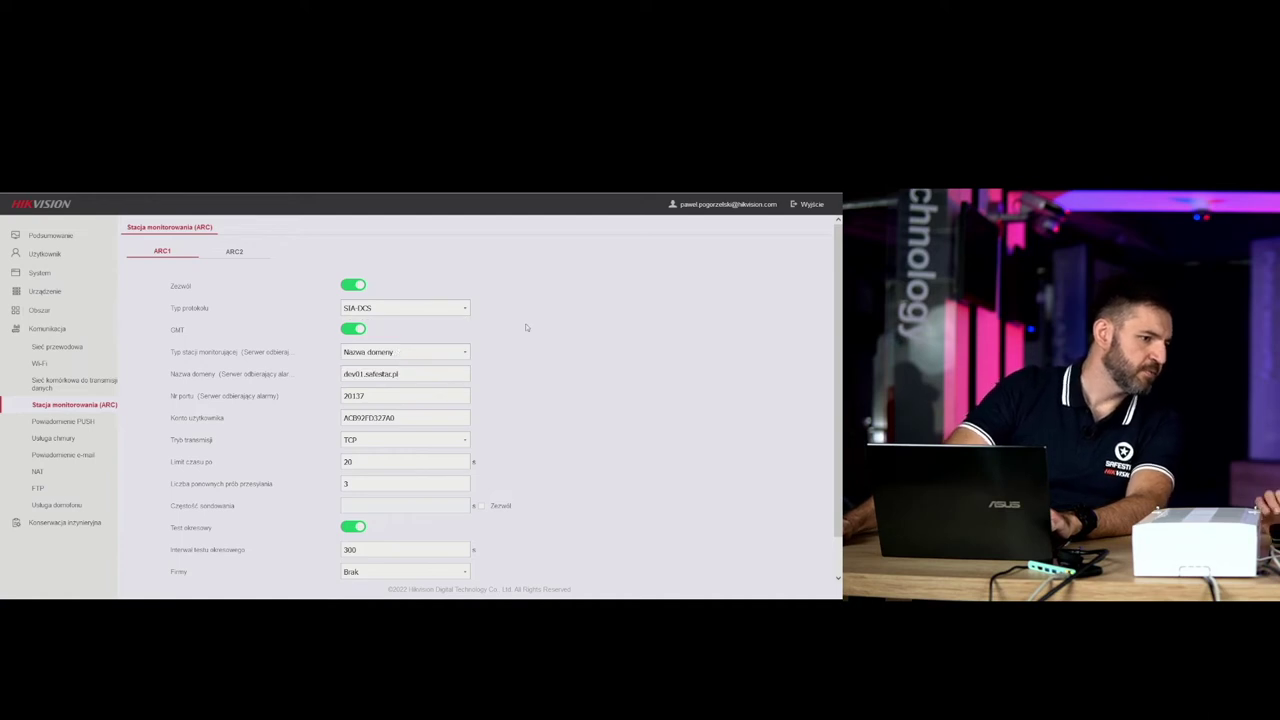
{"action": "left_click", "coordinate": [418, 357]}
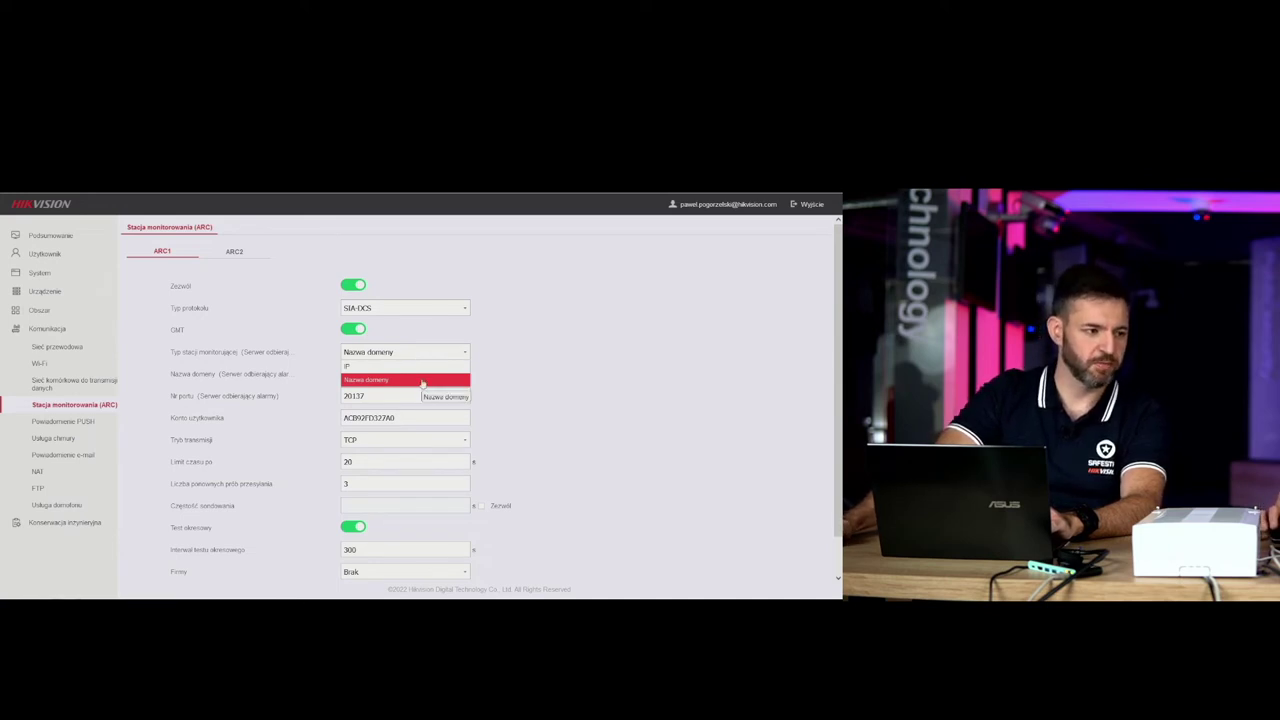
{"action": "left_click", "coordinate": [422, 380]}
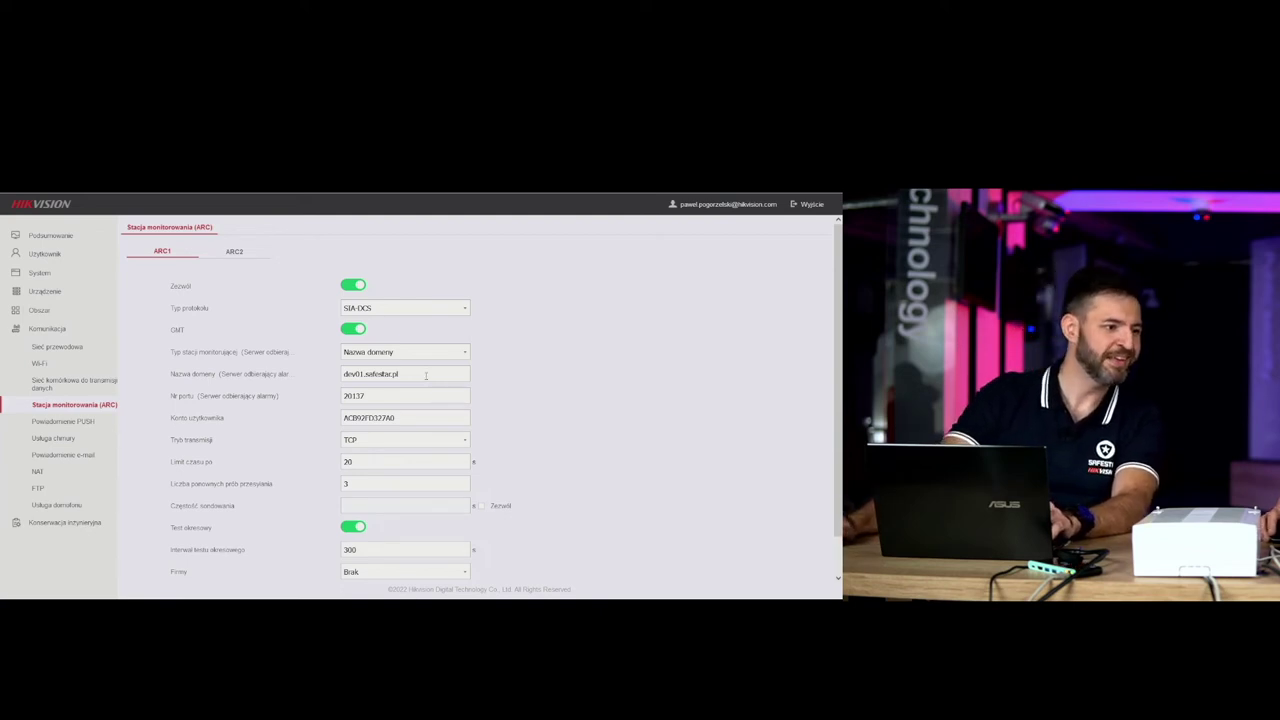
Check the alarm receiving server's domain name and port number in the ARC1 settings
{"action": "left_click", "coordinate": [439, 371]}
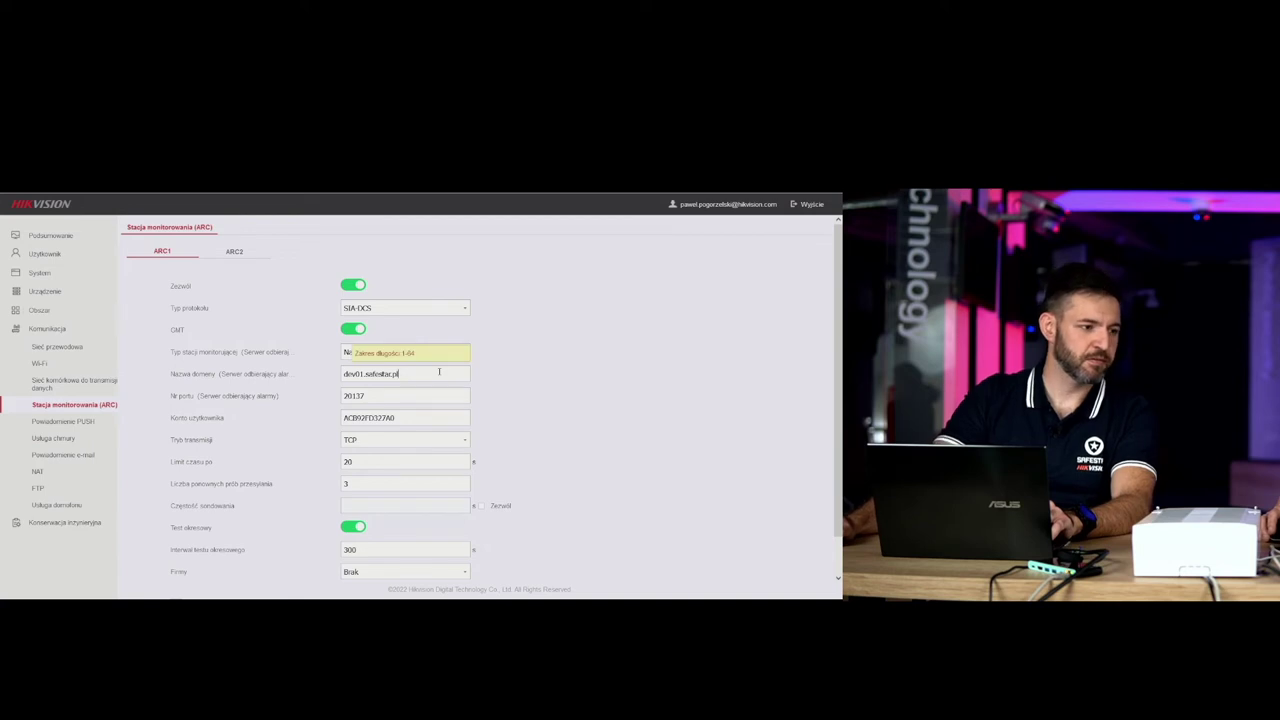
{"action": "left_click_drag", "start_coordinate": [439, 371], "coordinate": [330, 378]}
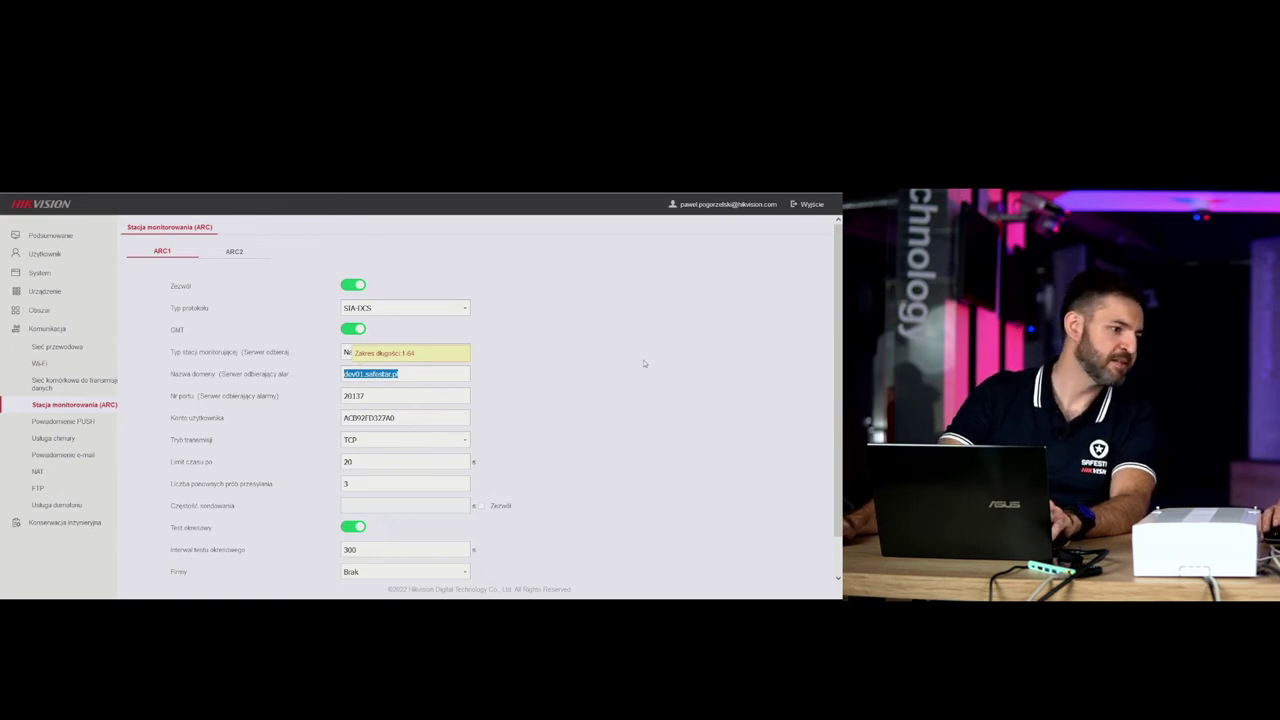
{"action": "left_click", "coordinate": [580, 371]}
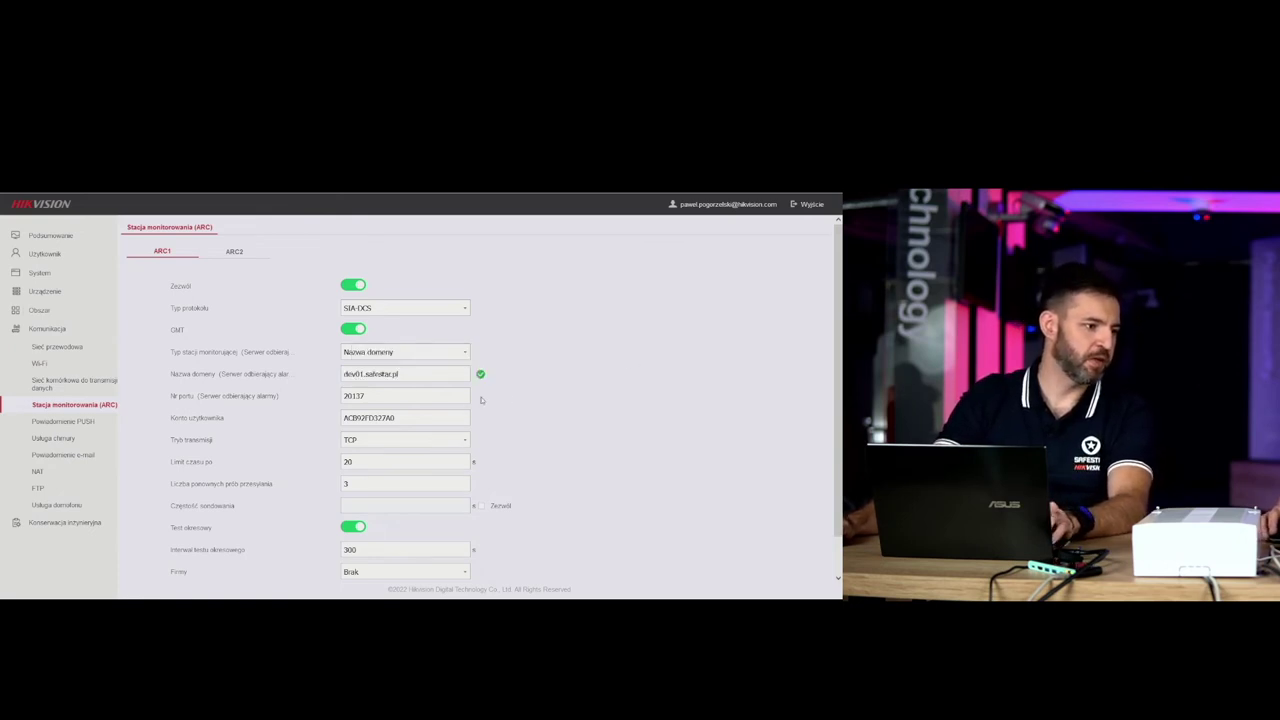
{"action": "left_click_drag", "start_coordinate": [444, 395], "coordinate": [333, 405]}
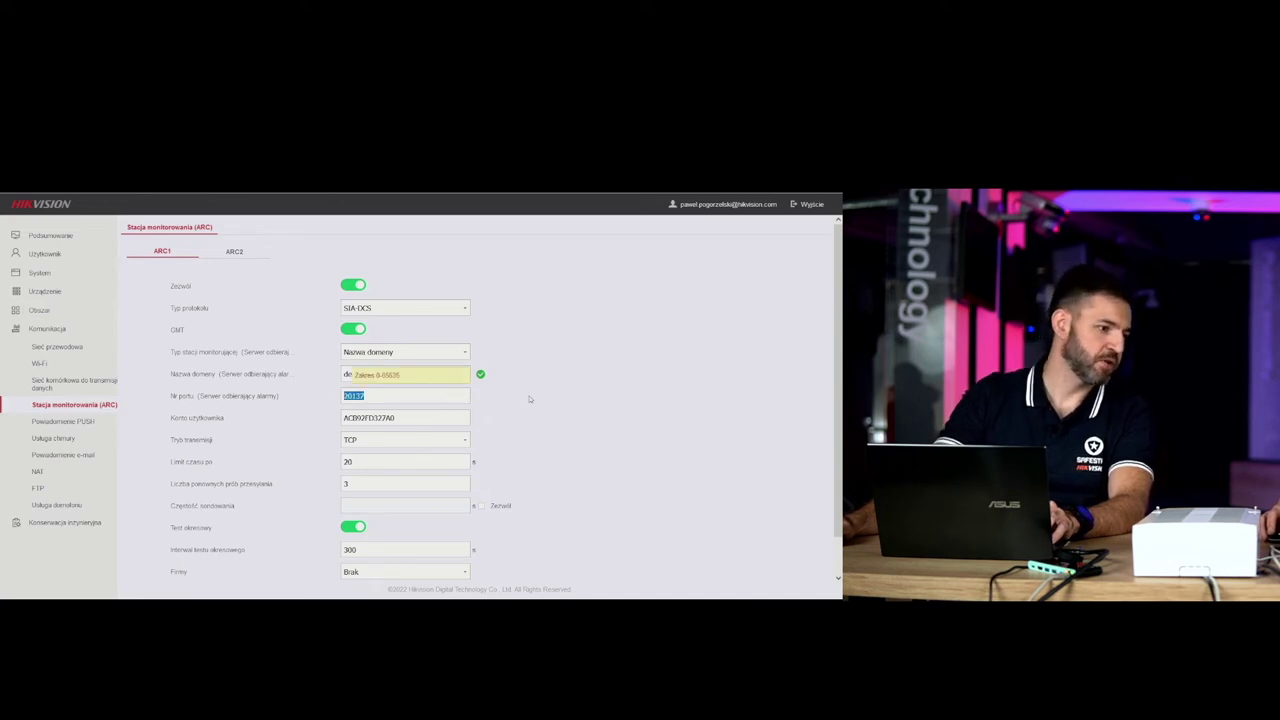
{"action": "left_click", "coordinate": [588, 396]}
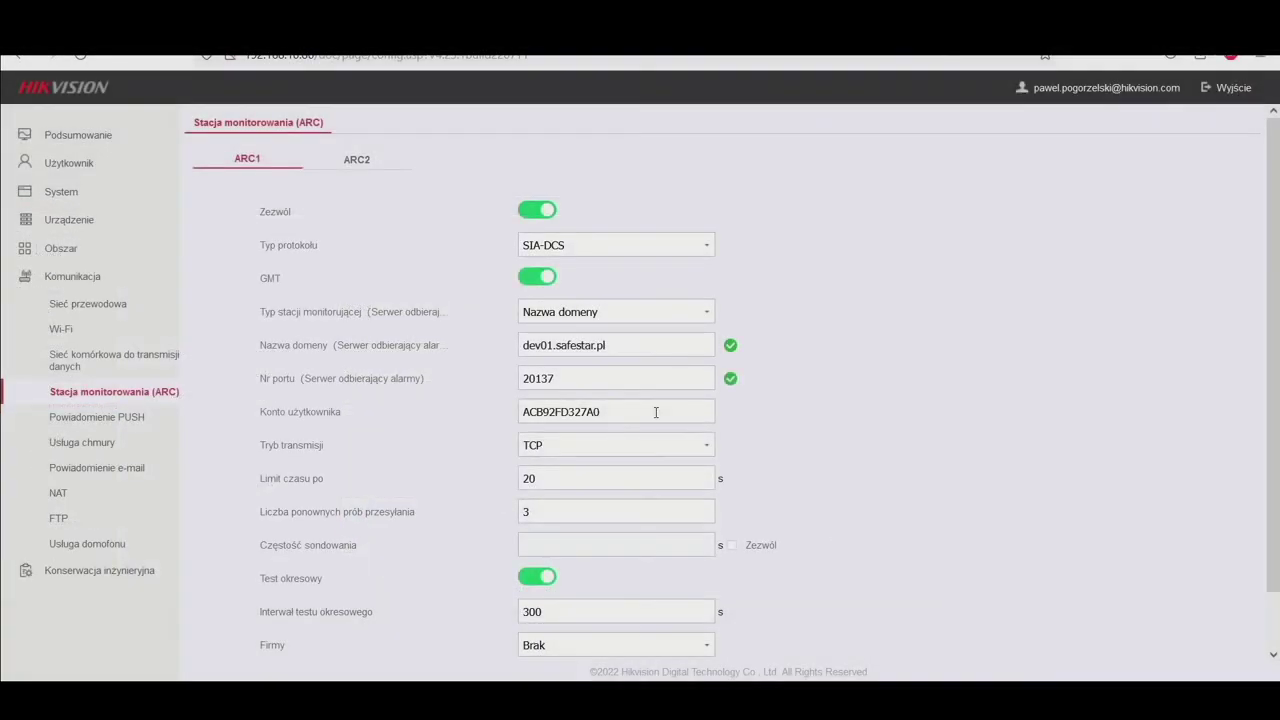
Compare the ARC1 user account with the panel's MAC address in the wired network settings, and return to the monitoring station settings
{"action": "left_click", "coordinate": [655, 412]}
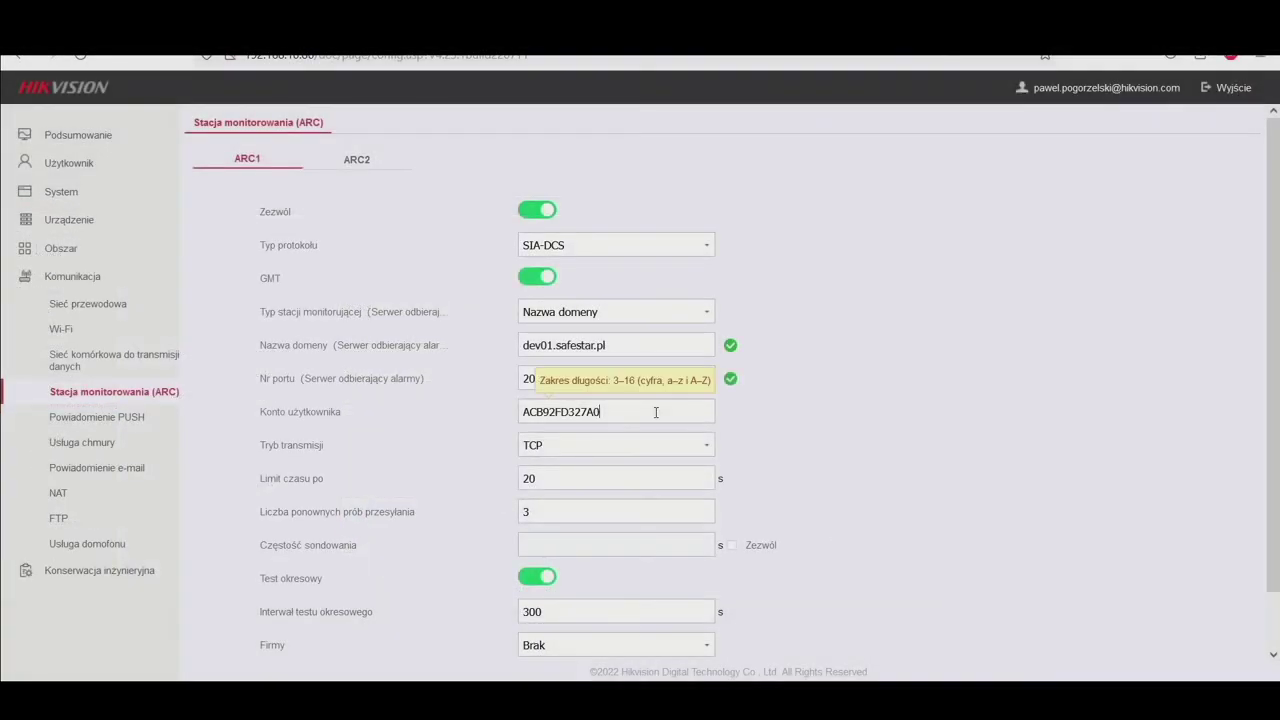
{"action": "key", "text": "ctrl+a"}
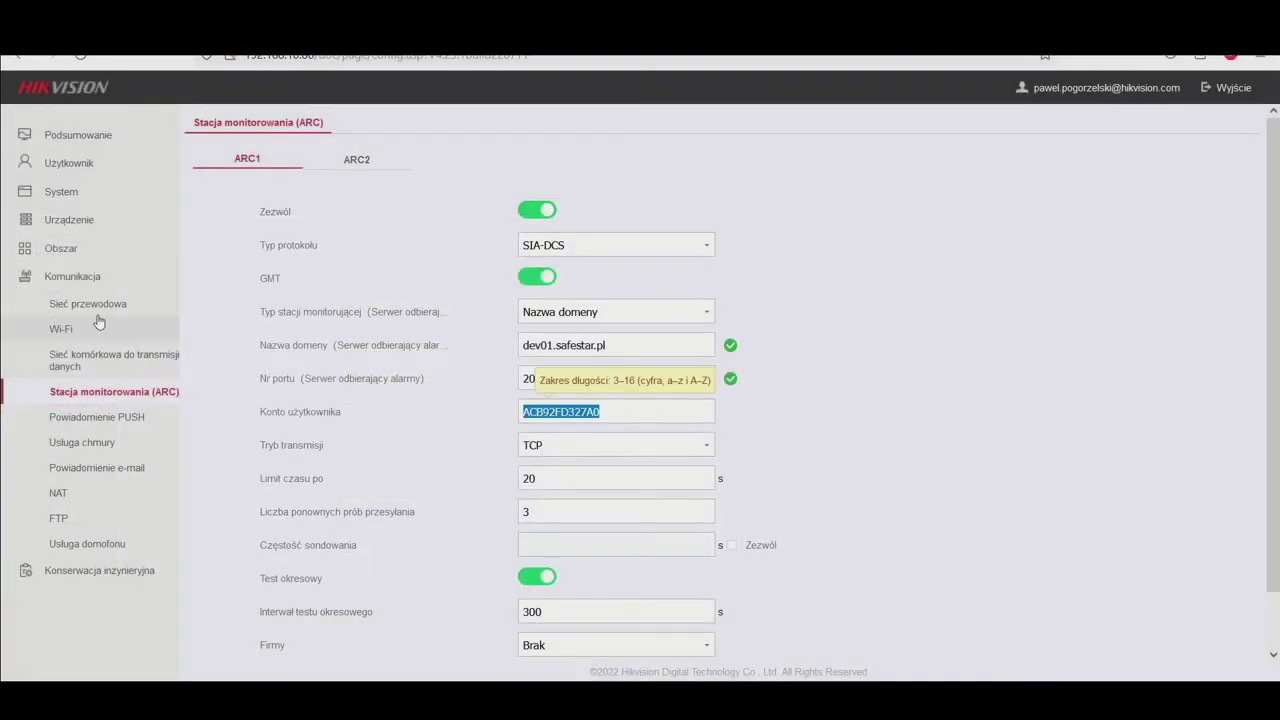
{"action": "left_click", "coordinate": [166, 305]}
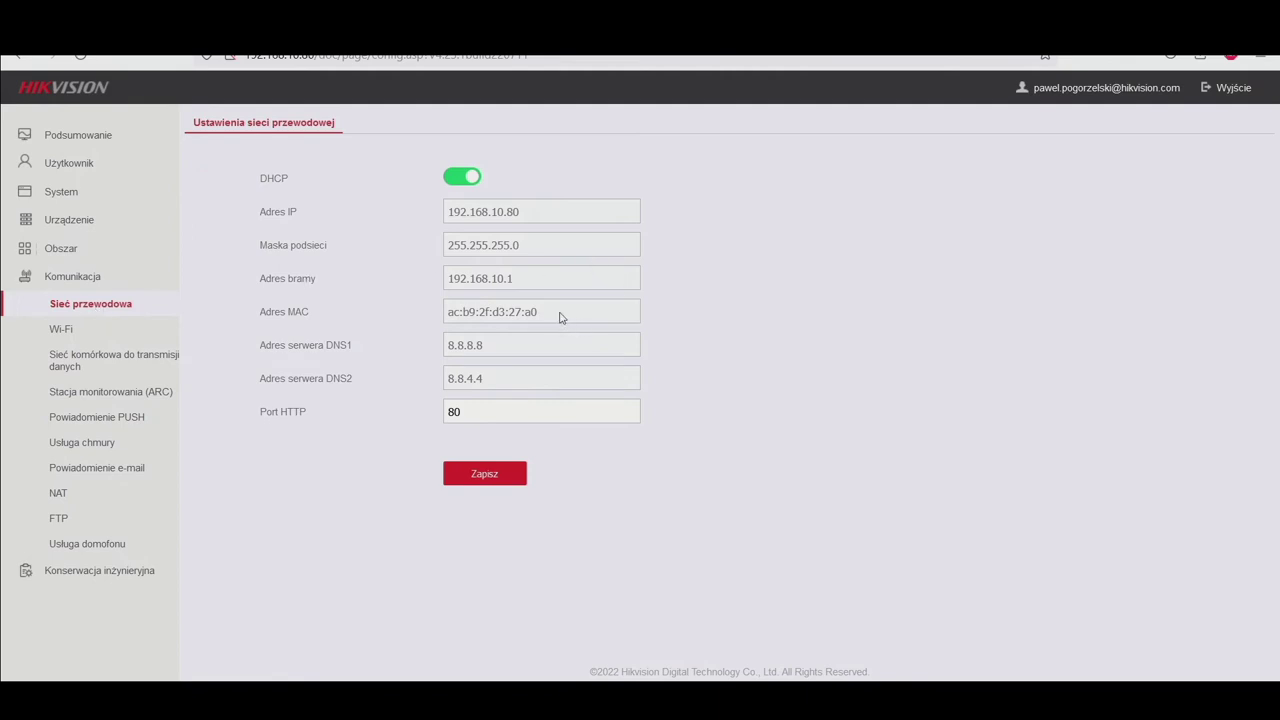
{"action": "left_click_drag", "start_coordinate": [560, 312], "coordinate": [405, 326]}
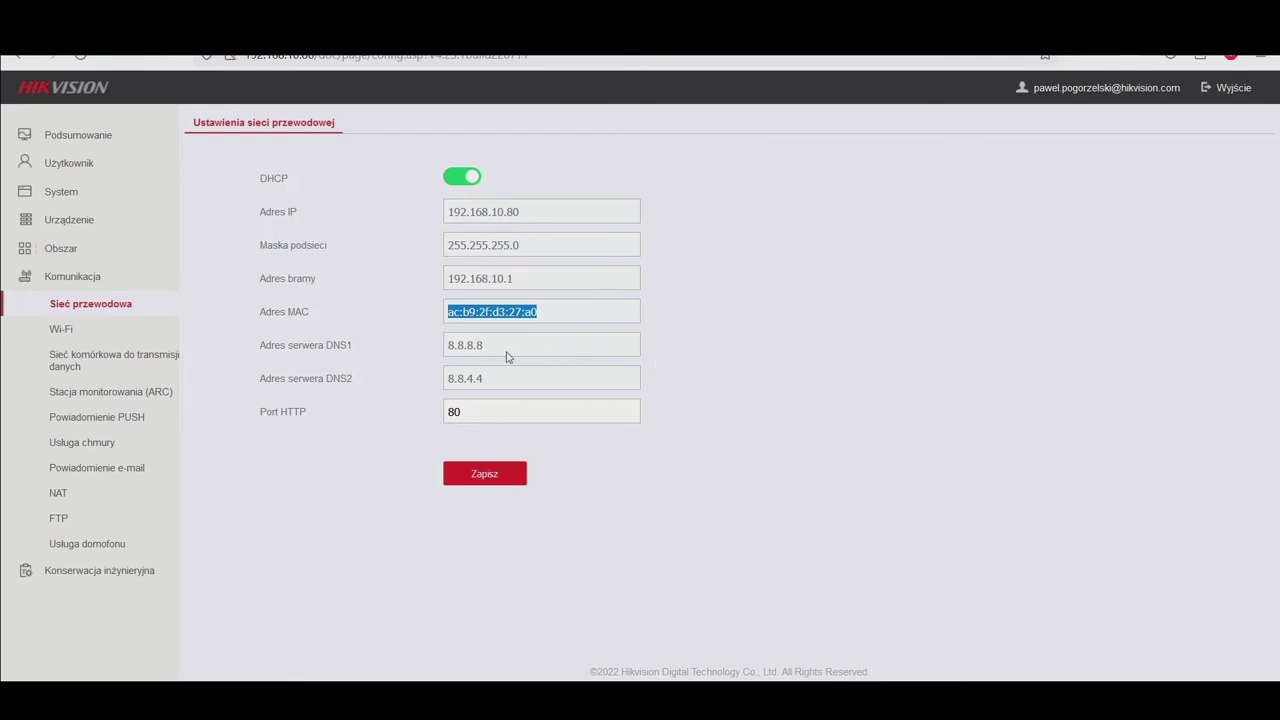
{"action": "left_click", "coordinate": [84, 399]}
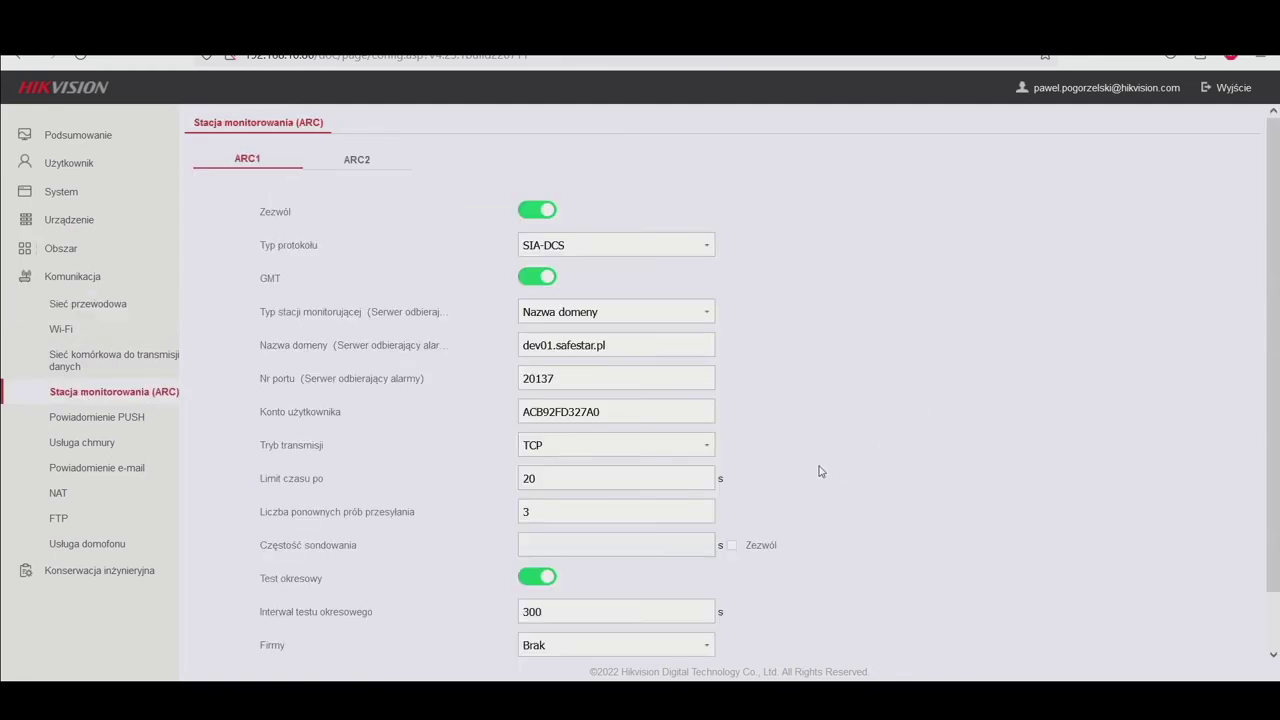
Examine the ARC1 transmission mode, number of retransmission attempts, remaining parameters and user account field
{"action": "left_click", "coordinate": [667, 450]}
{"action": "left_click", "coordinate": [668, 451]}
{"action": "left_click_drag", "start_coordinate": [539, 512], "coordinate": [512, 514]}
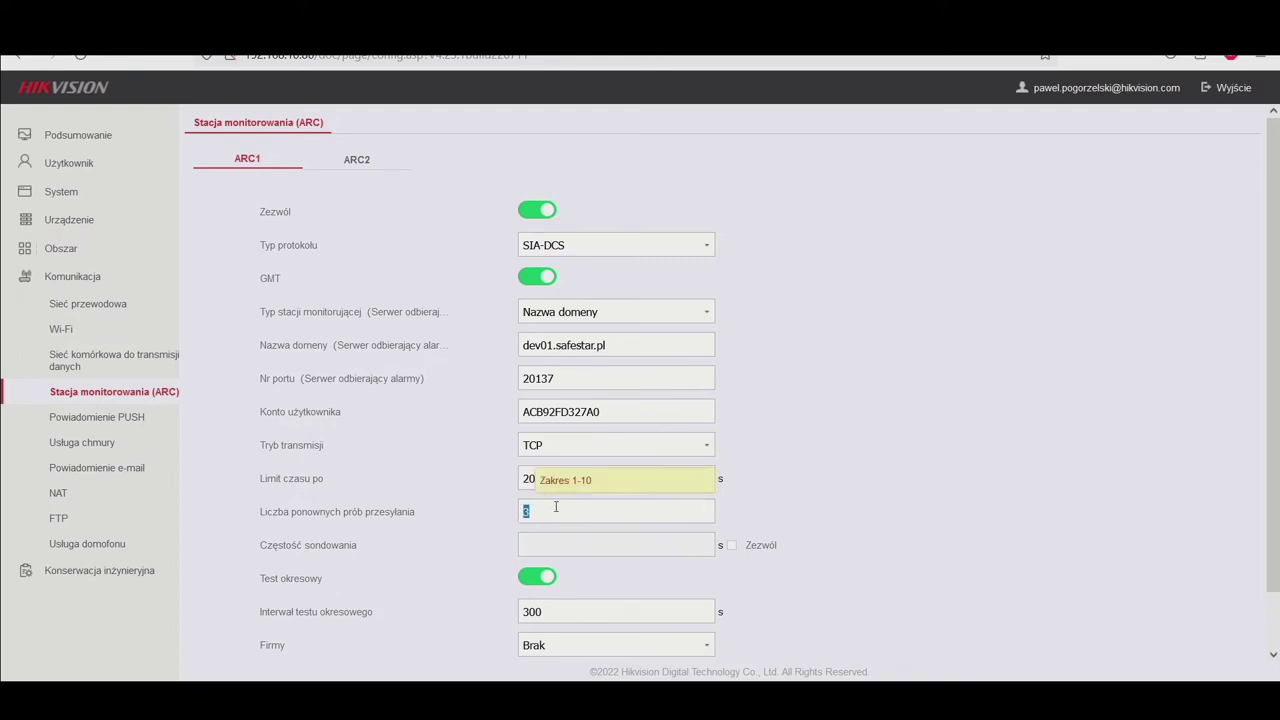
{"action": "left_click", "coordinate": [367, 479]}
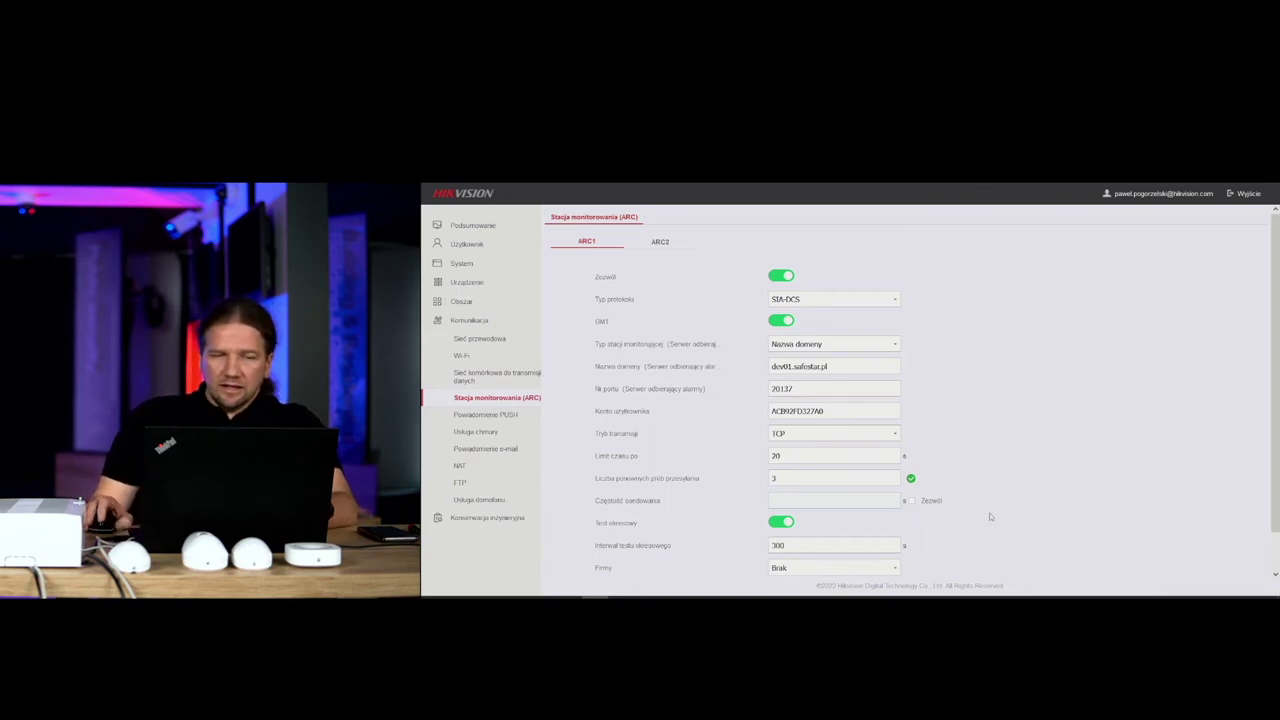
{"action": "scroll", "coordinate": [971, 510], "scroll_direction": "down", "scroll_amount": 1}
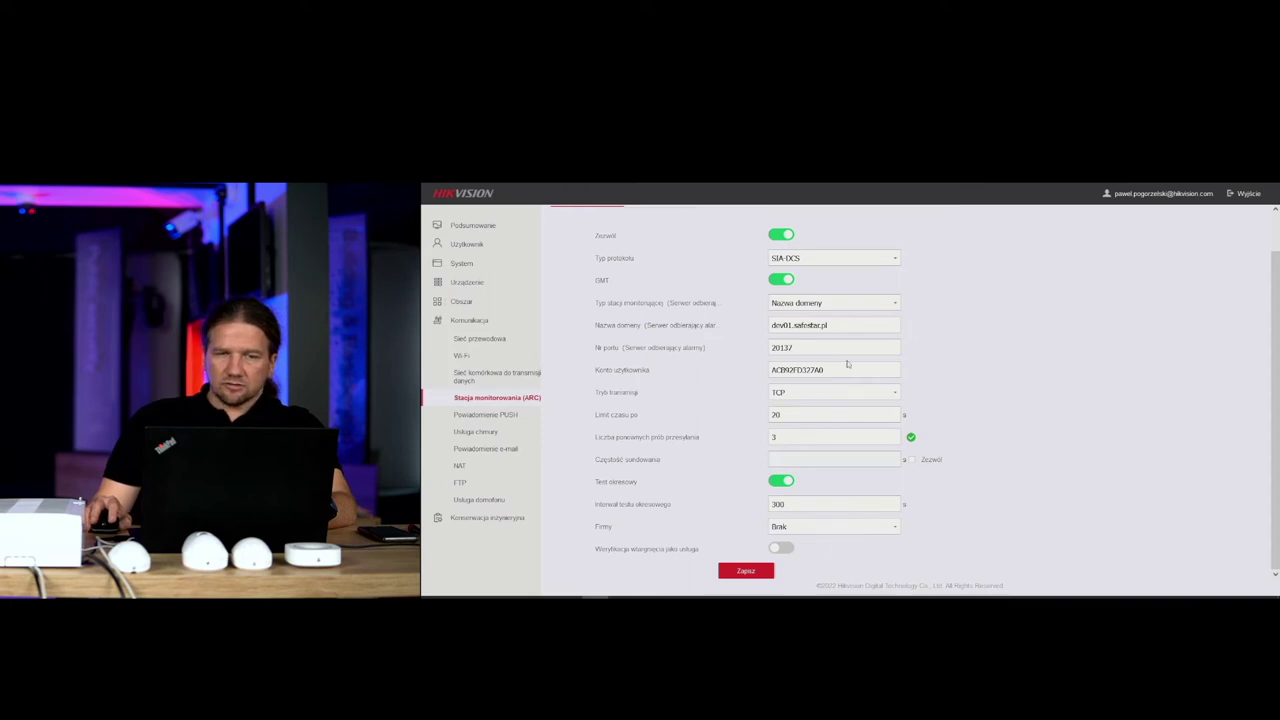
{"action": "left_click_drag", "start_coordinate": [846, 369], "coordinate": [729, 369]}
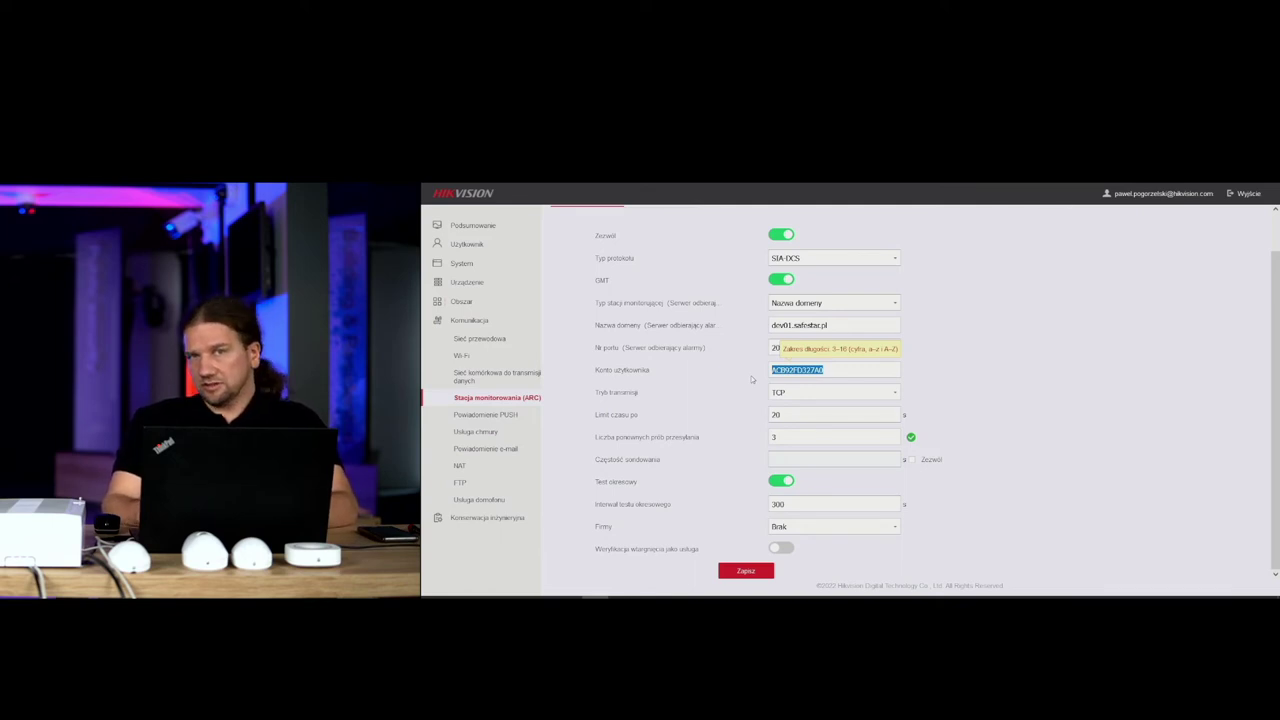
{"action": "left_click", "coordinate": [846, 372]}
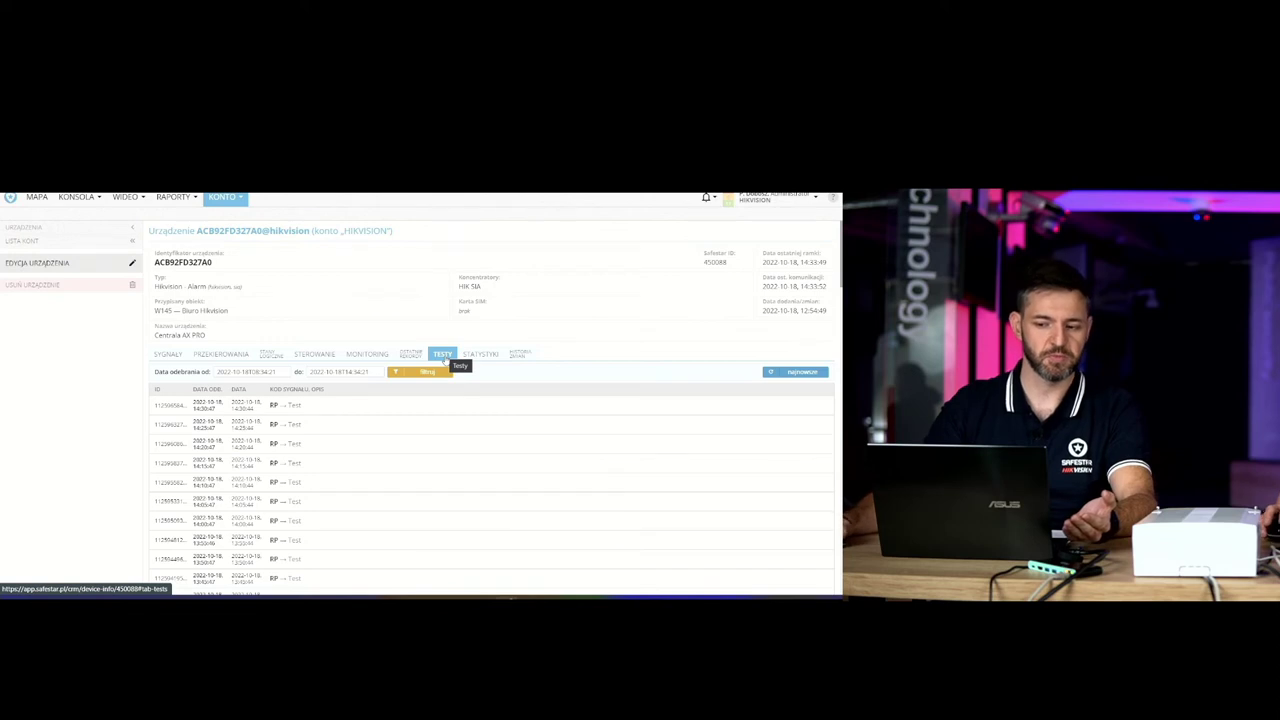
Review the alarm panel's communication monitoring rule and latest records in SafeStar, and open the event console
{"action": "left_click", "coordinate": [366, 356]}
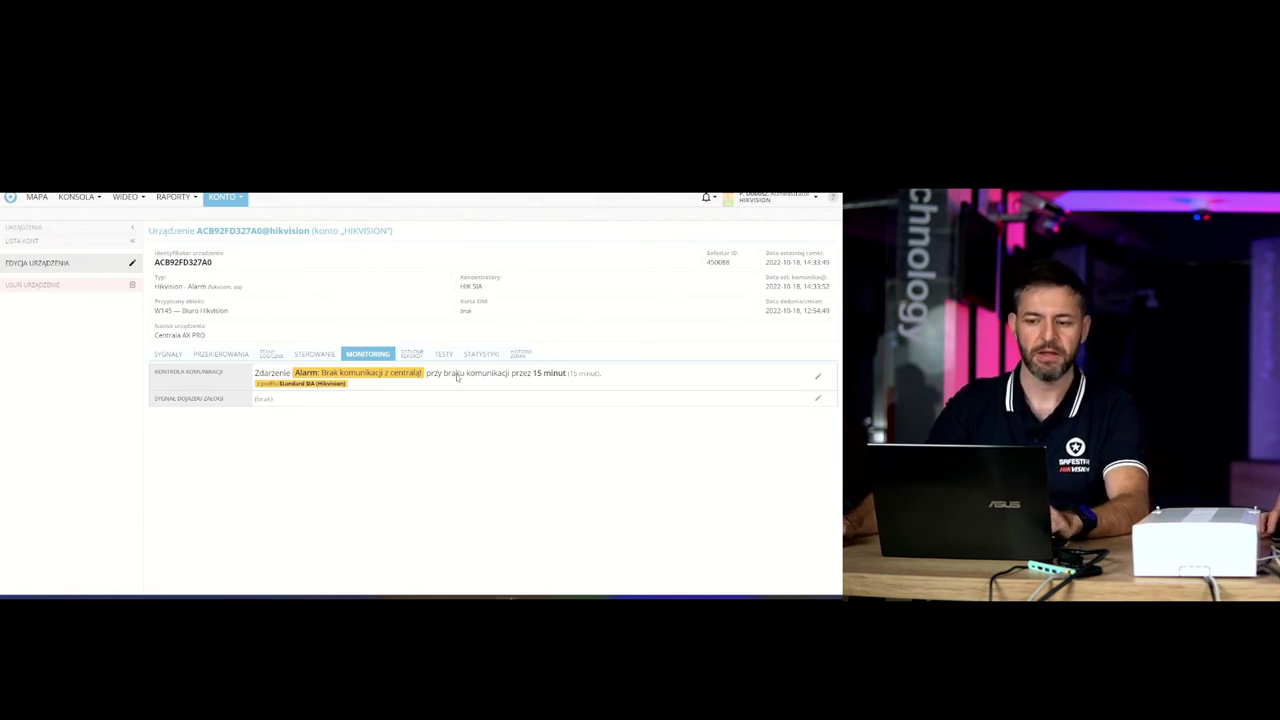
{"action": "left_click", "coordinate": [413, 356]}
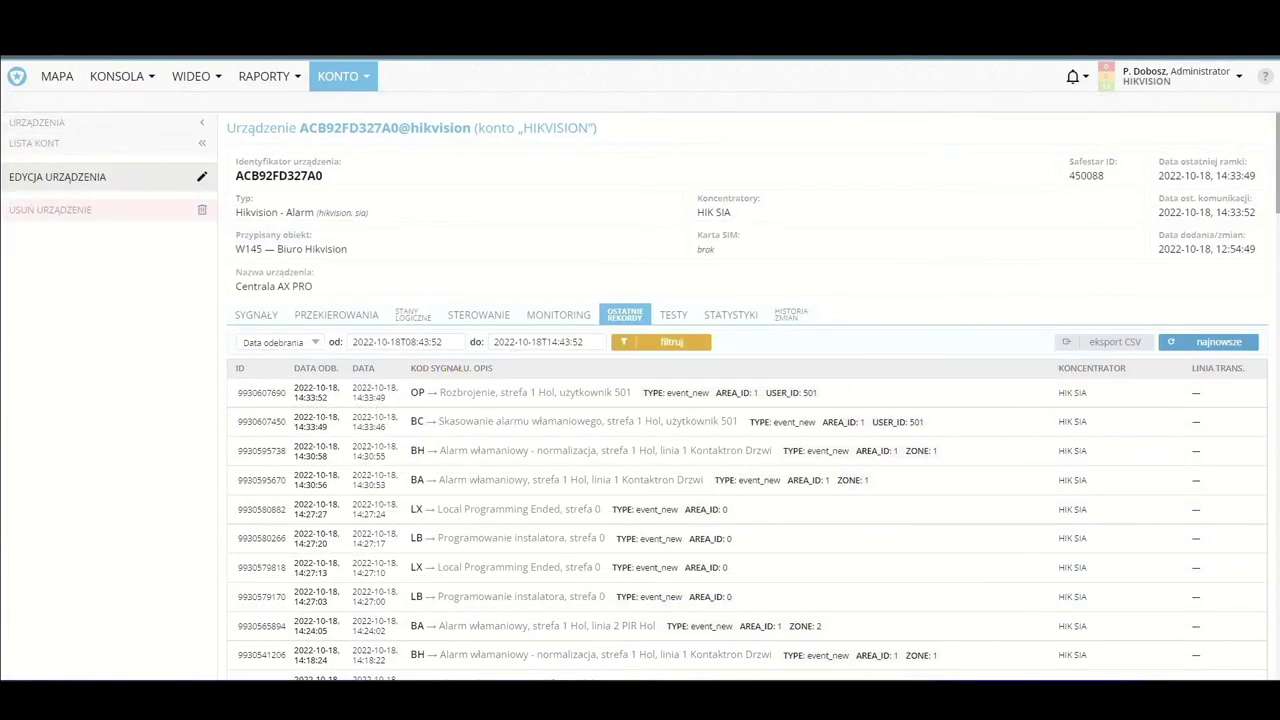
{"action": "left_click", "coordinate": [117, 76]}
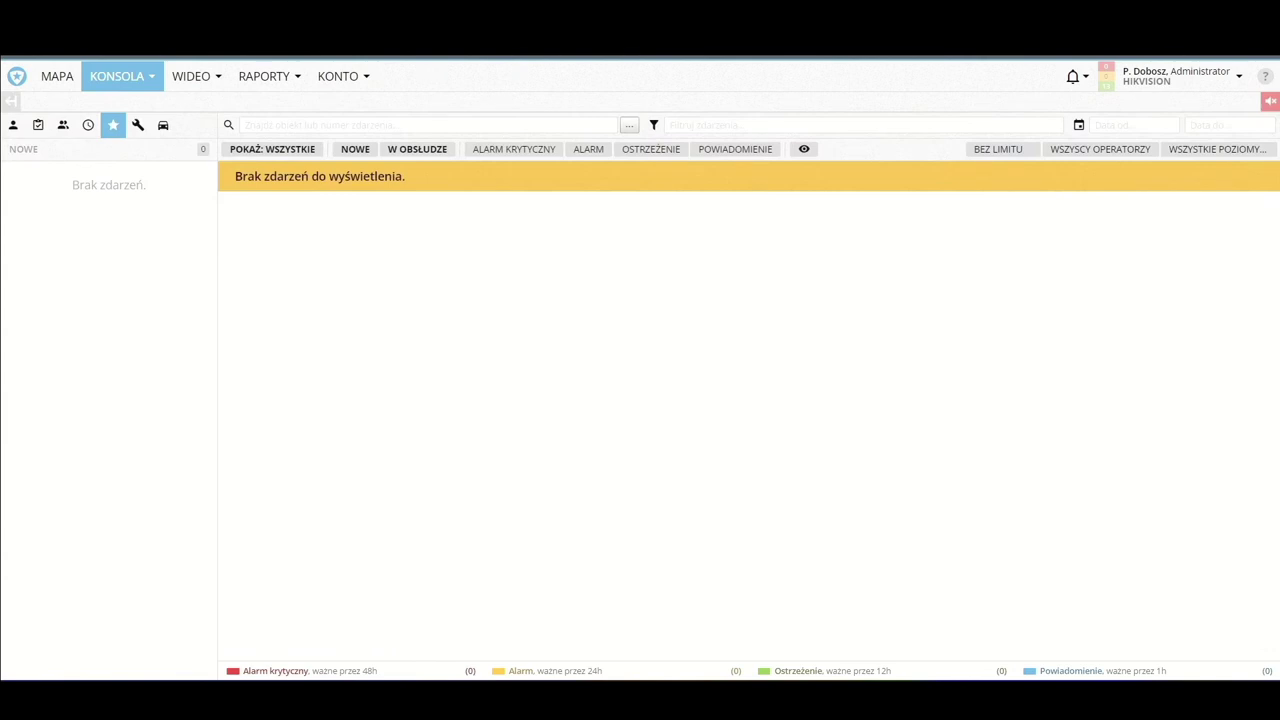
Check the account's list of video devices and return to the event console
{"action": "left_click", "coordinate": [343, 76]}
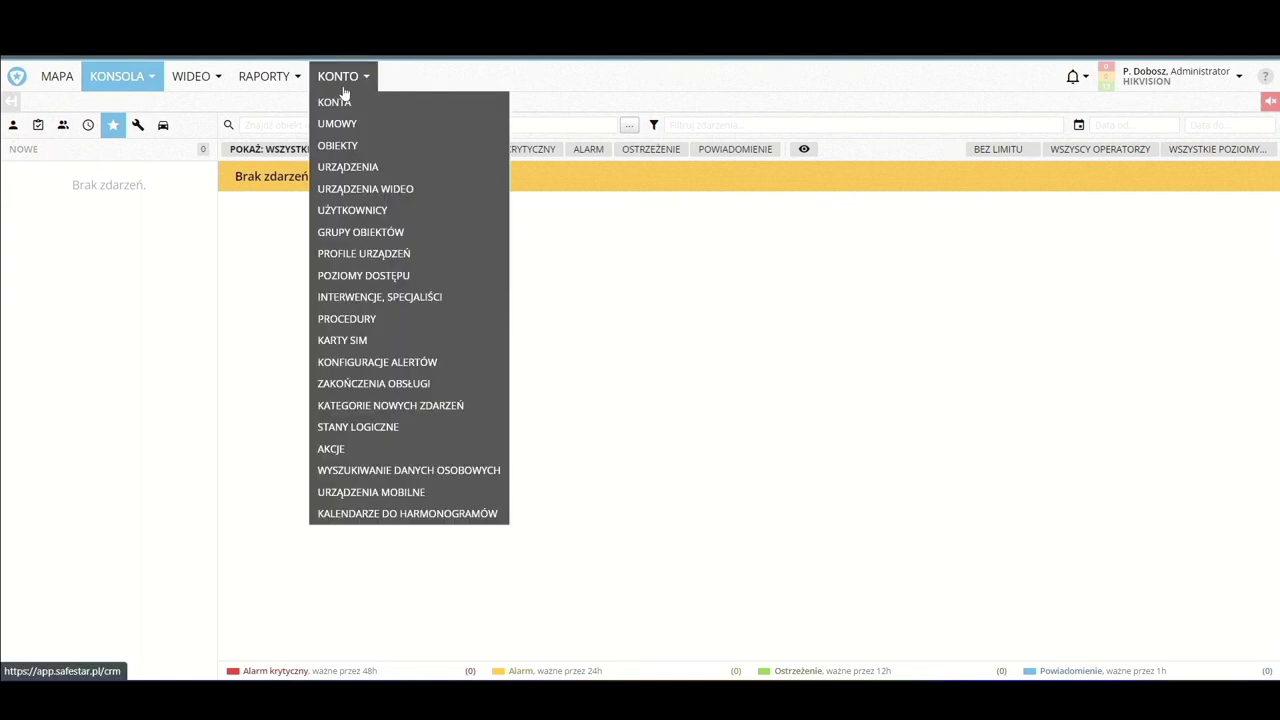
{"action": "left_click", "coordinate": [405, 190]}
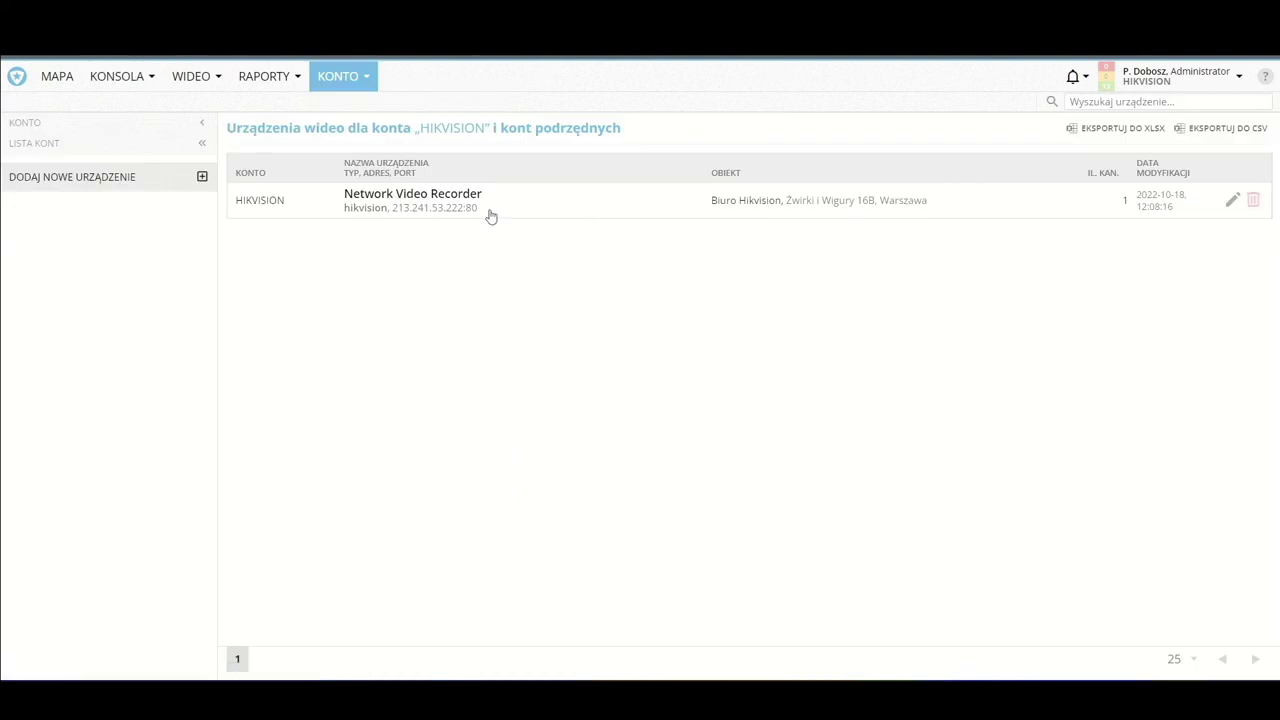
{"action": "left_click", "coordinate": [352, 80]}
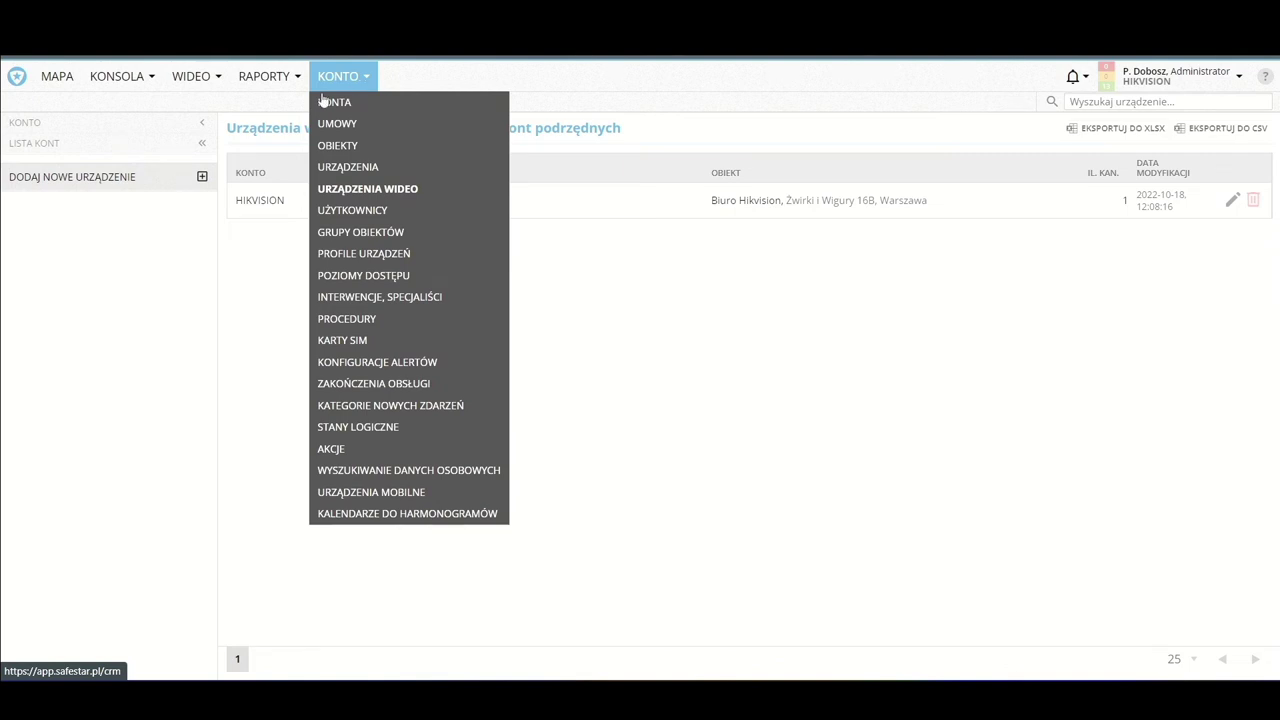
{"action": "left_click", "coordinate": [133, 86]}
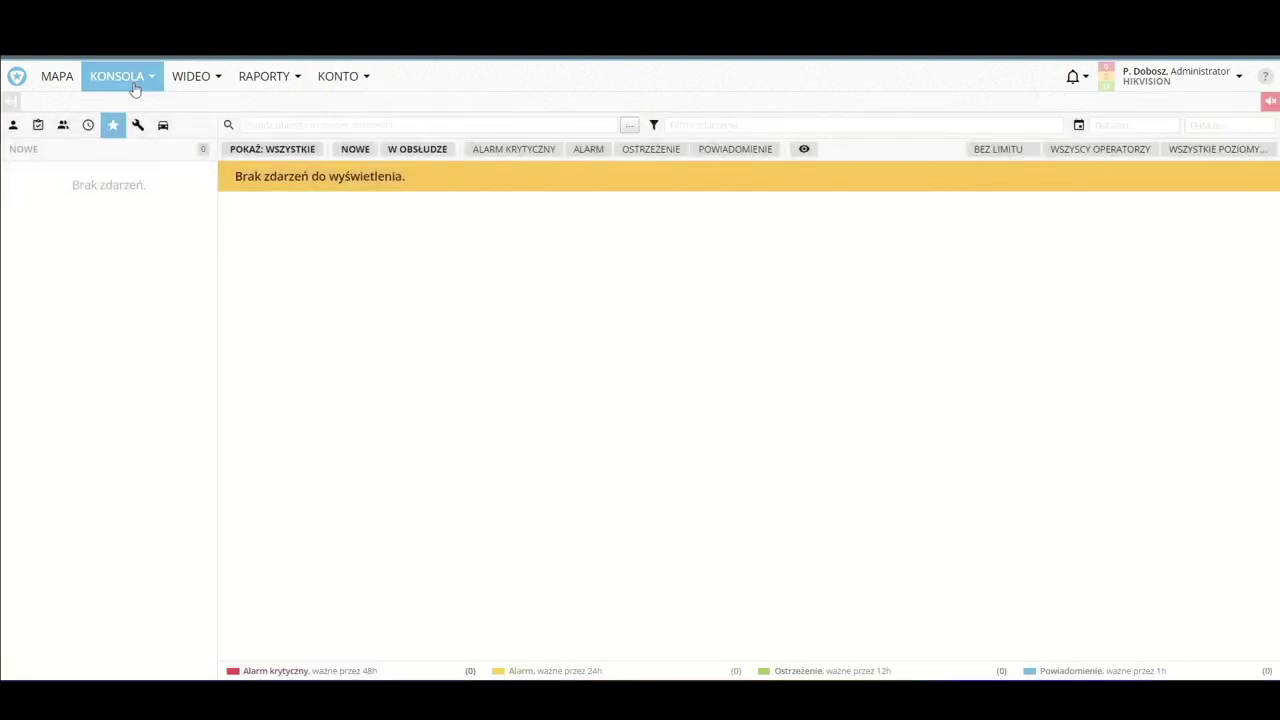